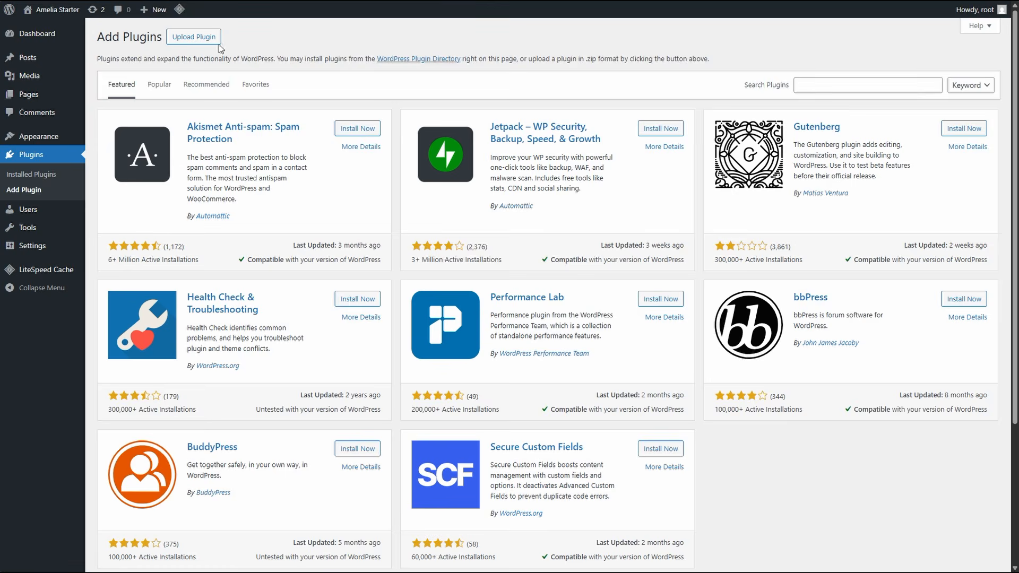
Upload the plugin package ameliabooking.zip, install it and activate the plugin.
click(217, 37)
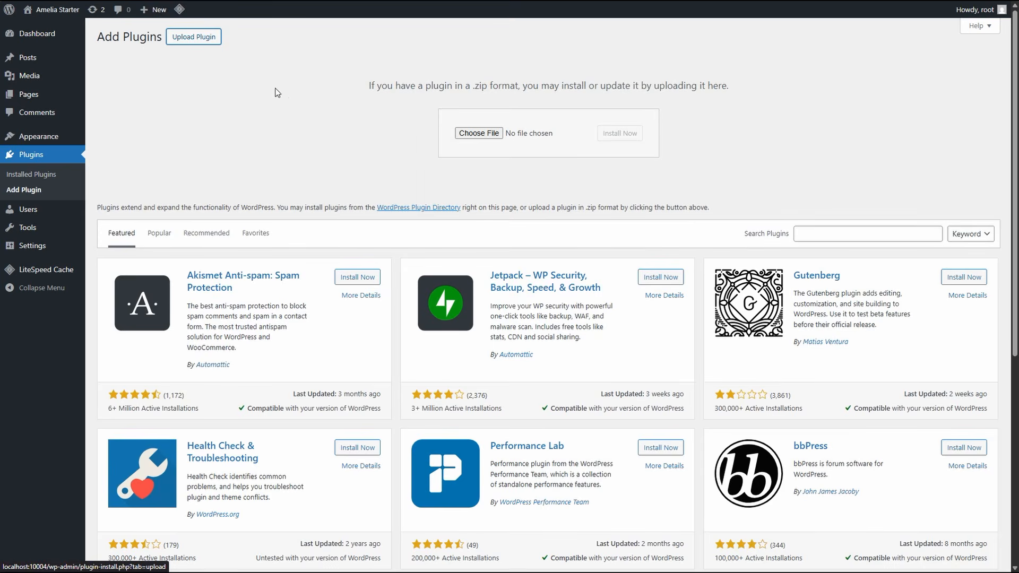
click(478, 134)
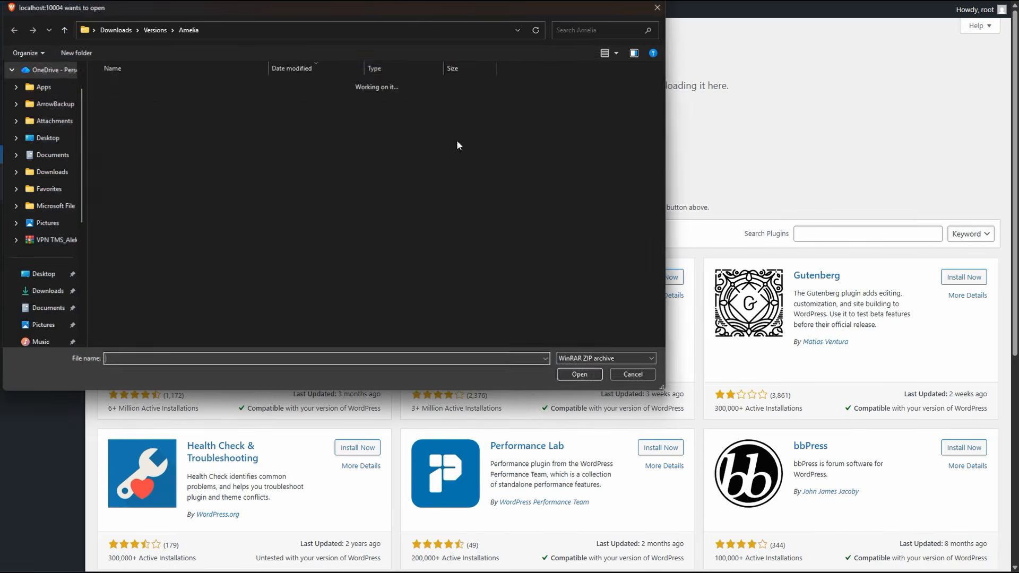
double_click(159, 100)
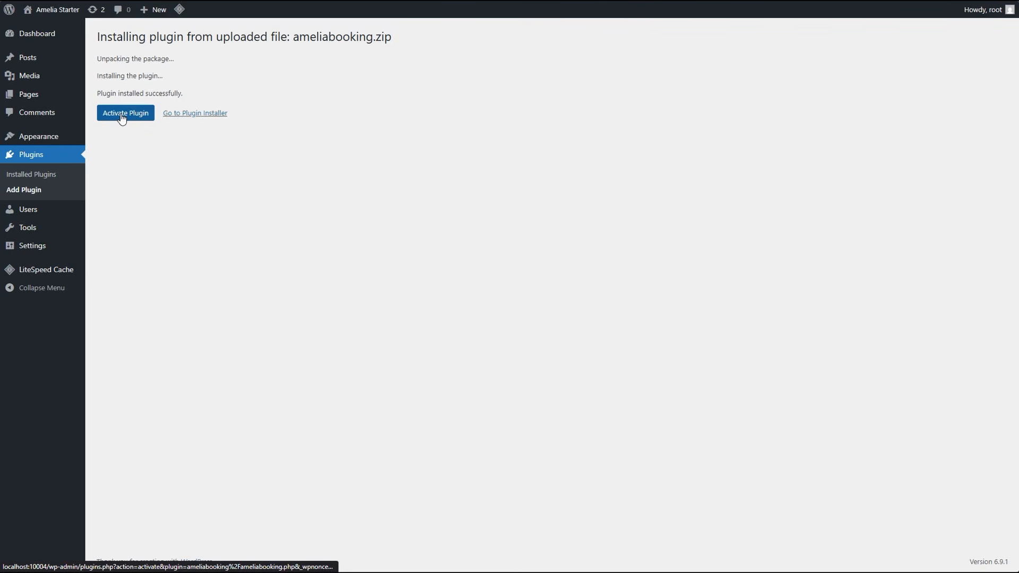
click(121, 118)
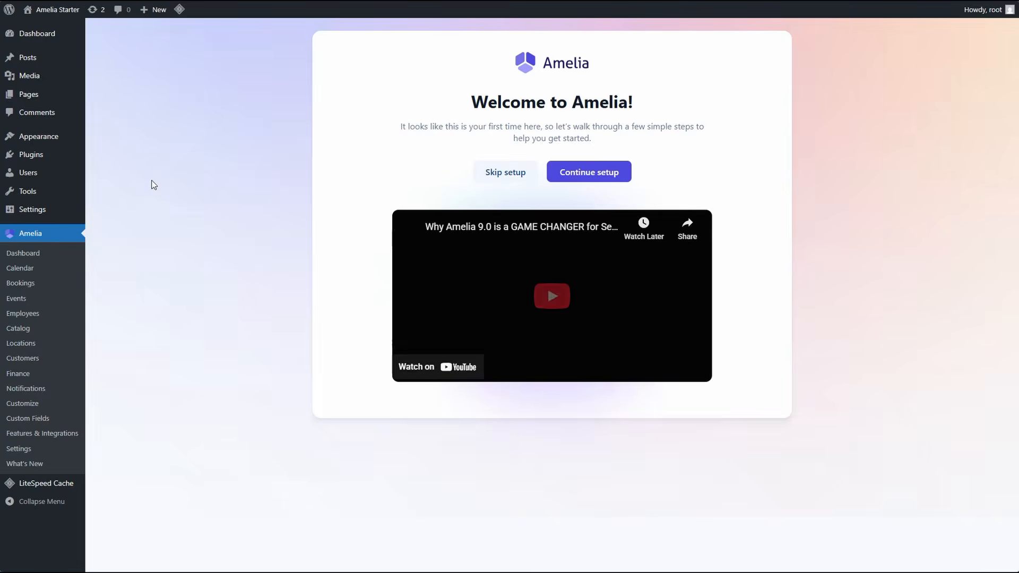
Start the Amelia setup wizard and accept the default time slot step and company working hours.
click(608, 173)
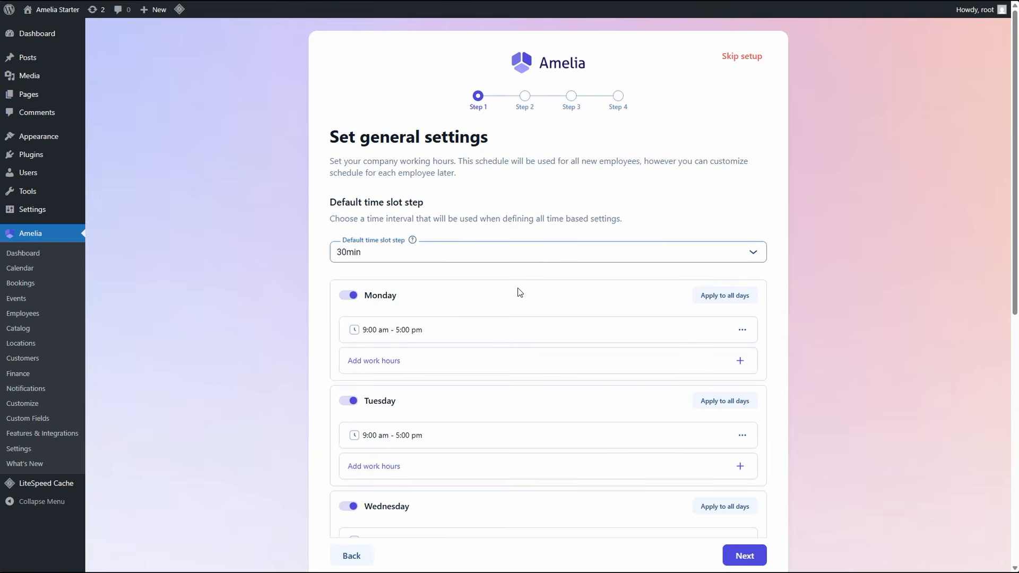
scroll(520, 293, down, 8)
click(746, 554)
Create the first employee by entering the employee's first name, last name and e-mail address.
double_click(562, 229)
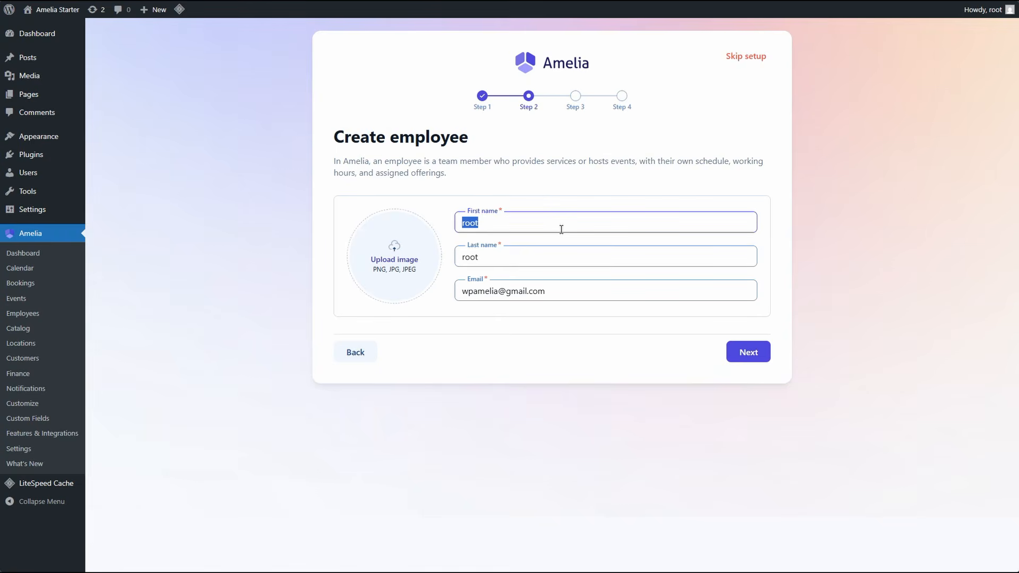
text(John)
key(Tab)
text(d)
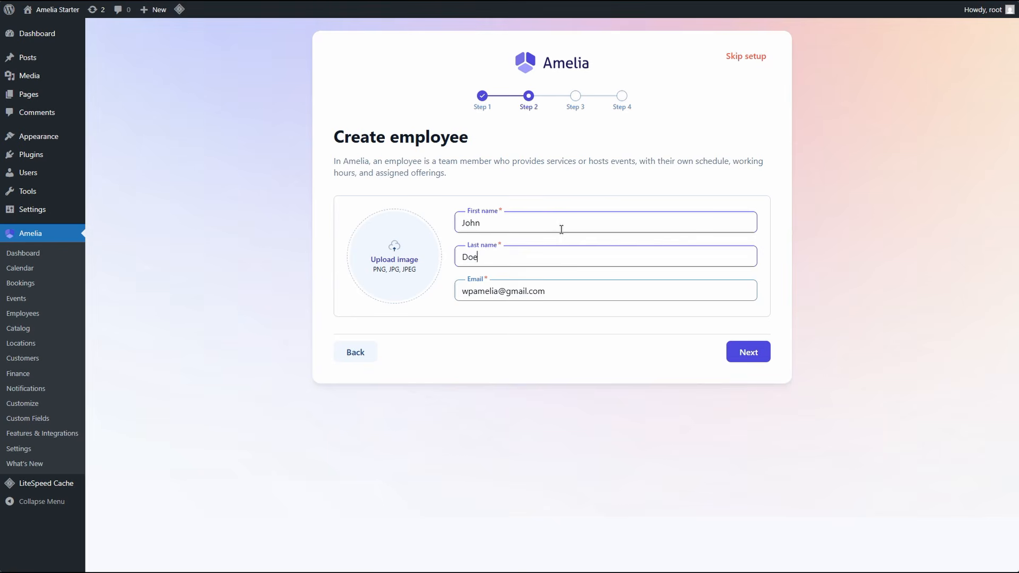
key(Tab)
text(john@)
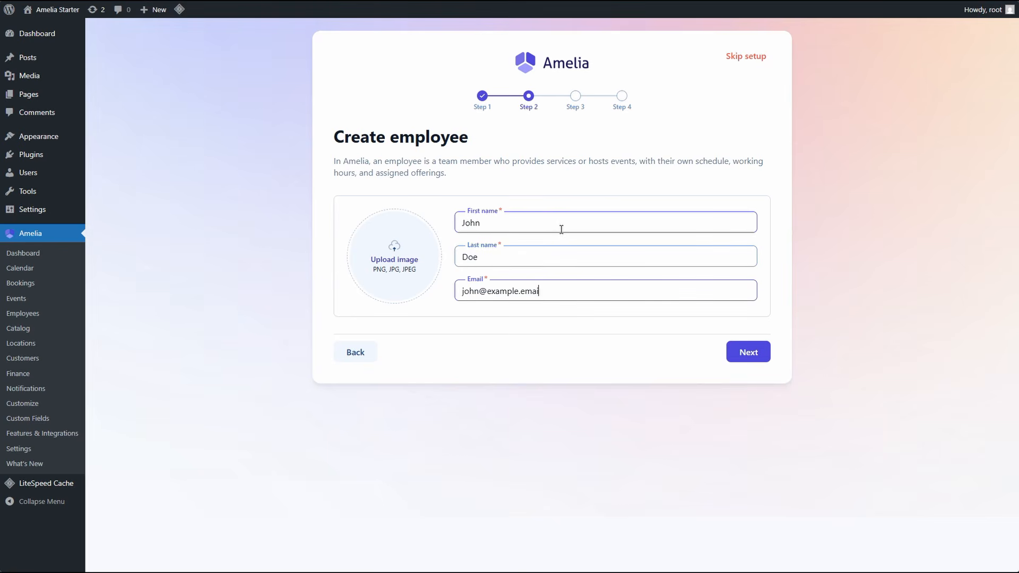
click(742, 356)
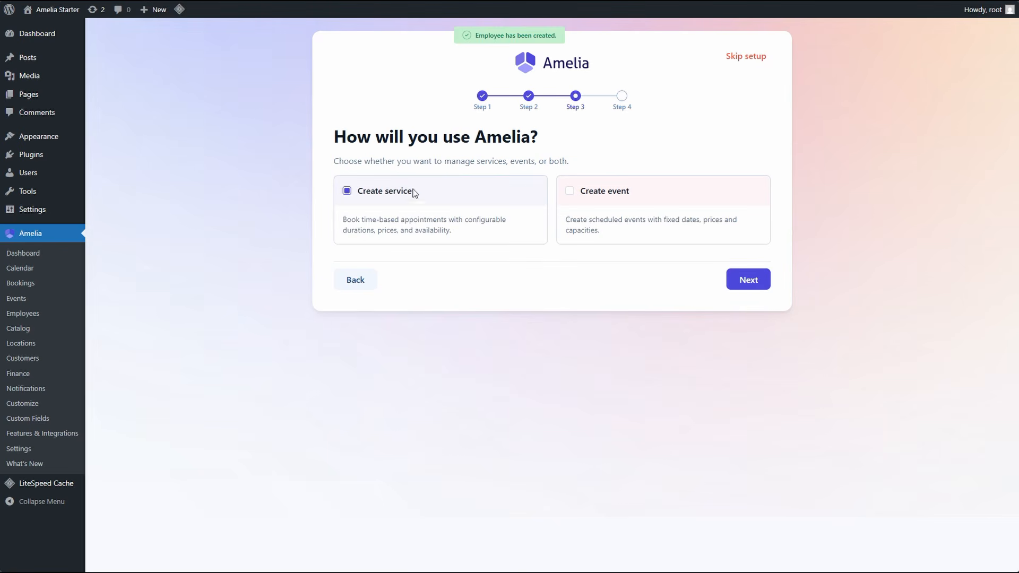
Choose service creation, define a Haircut service with a 30min duration and a $45.00 price, and finish the setup.
click(750, 281)
triple_click(567, 253)
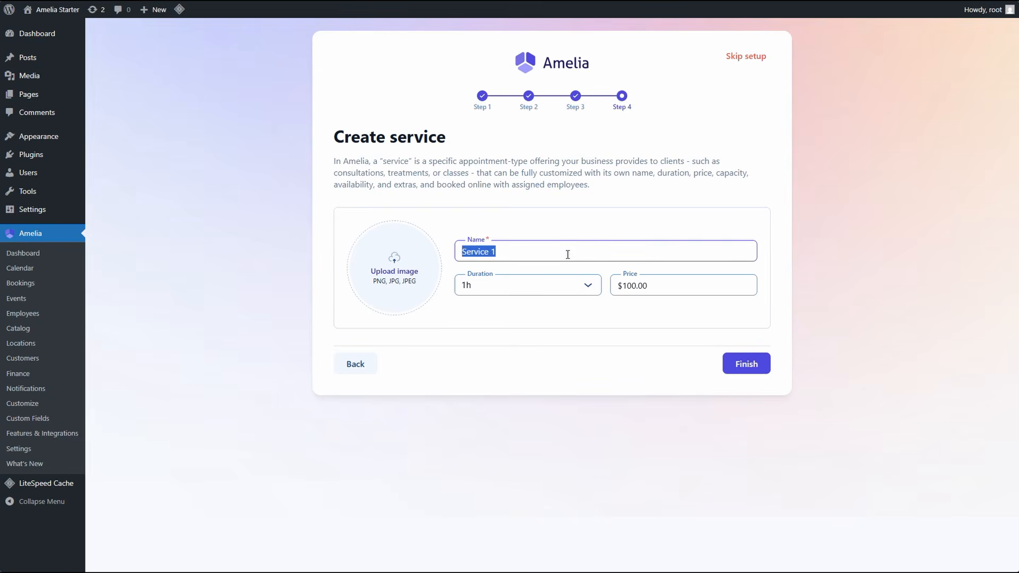
text(Haircut)
click(525, 285)
click(519, 318)
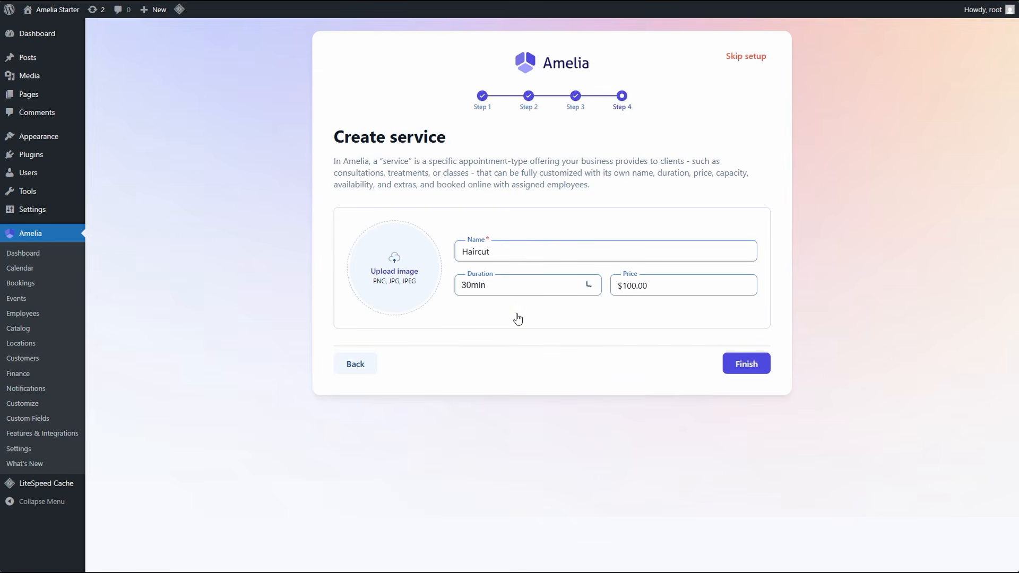
click(660, 290)
text(4)
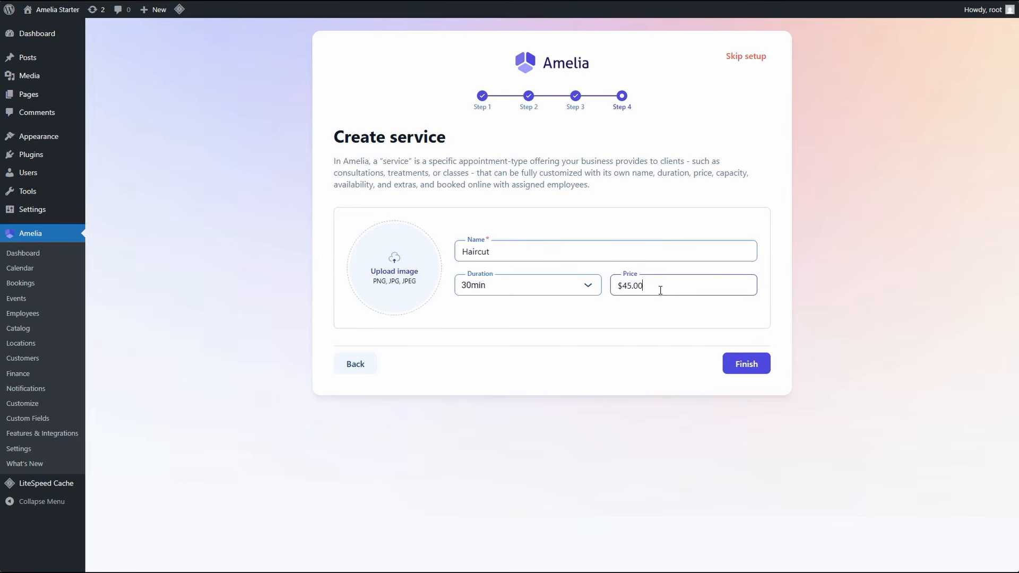
text(5)
click(752, 365)
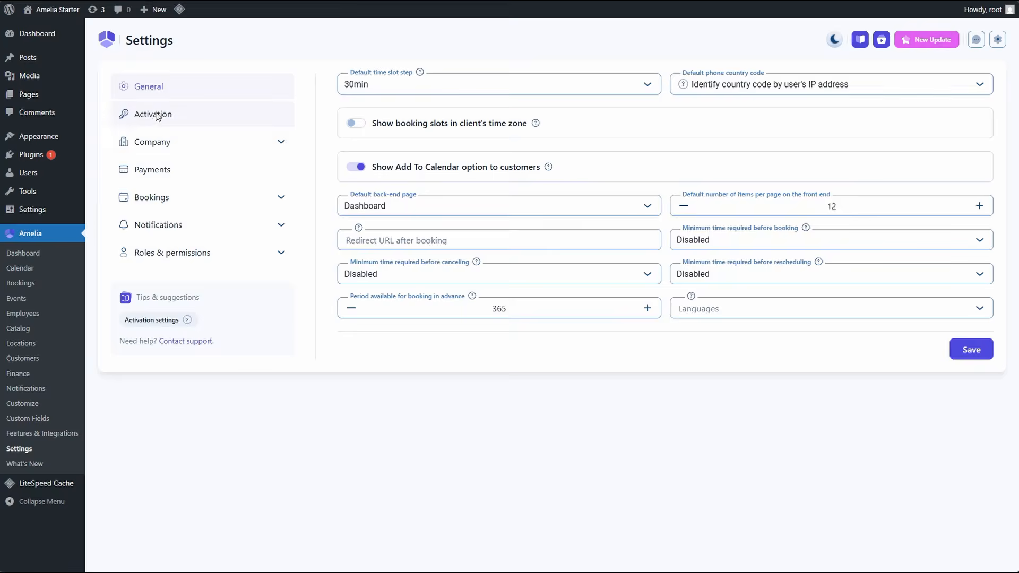
Copy the purchase code of the Amelia Pro license from the Melograno licenses page and activate the plugin with it.
click(159, 113)
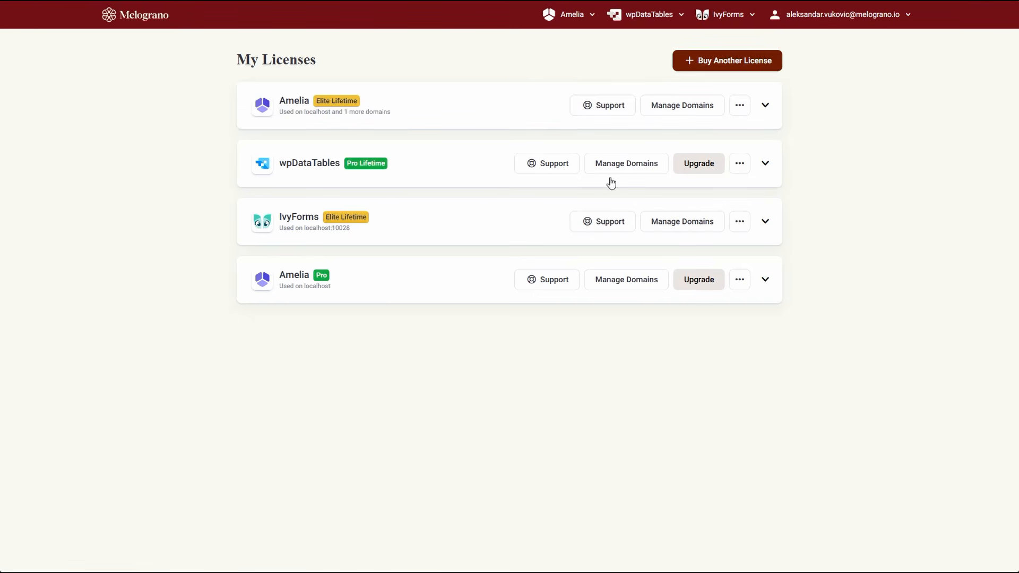
click(764, 286)
click(752, 386)
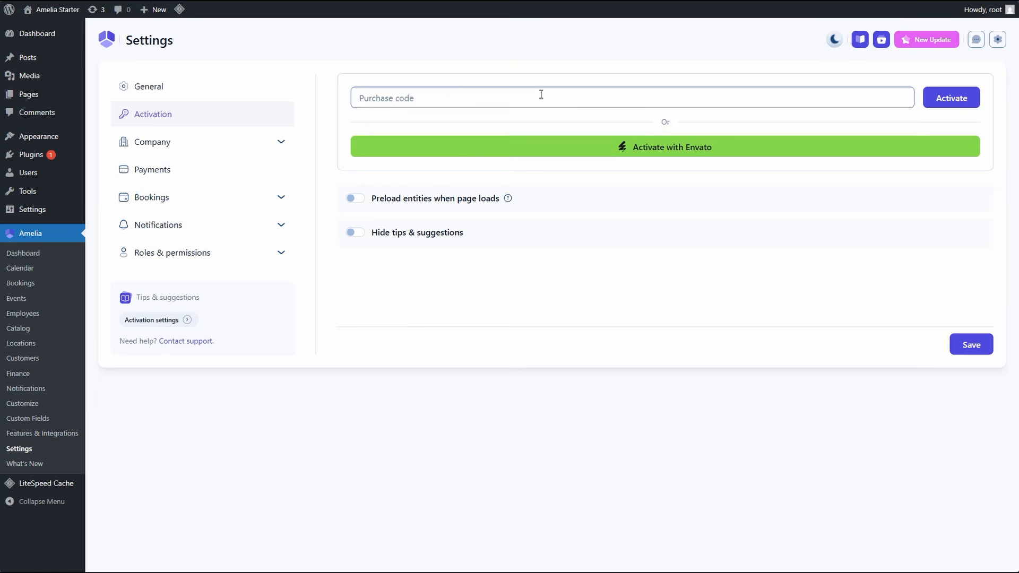
click(542, 92)
key(ctrl+v)
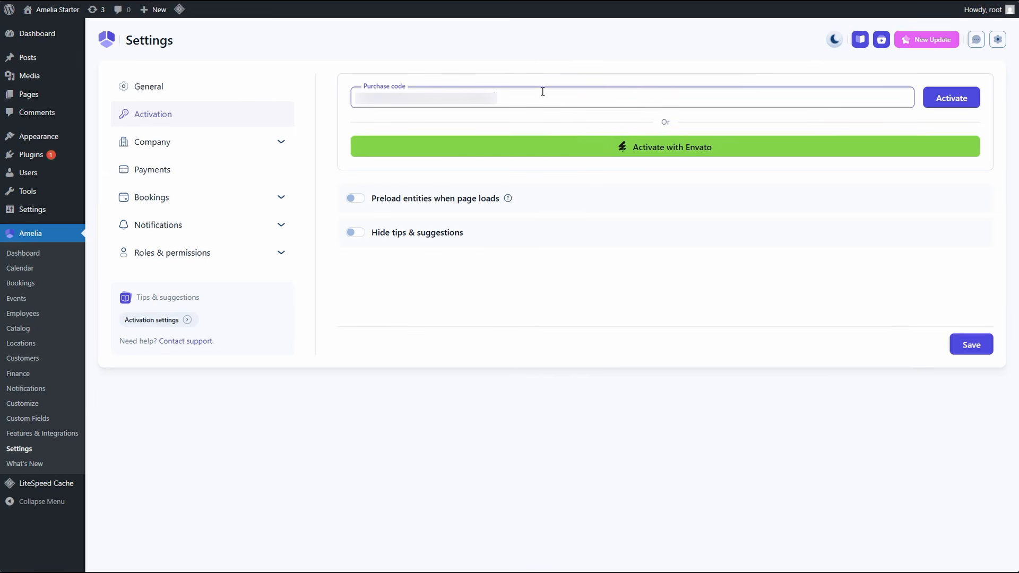
click(965, 106)
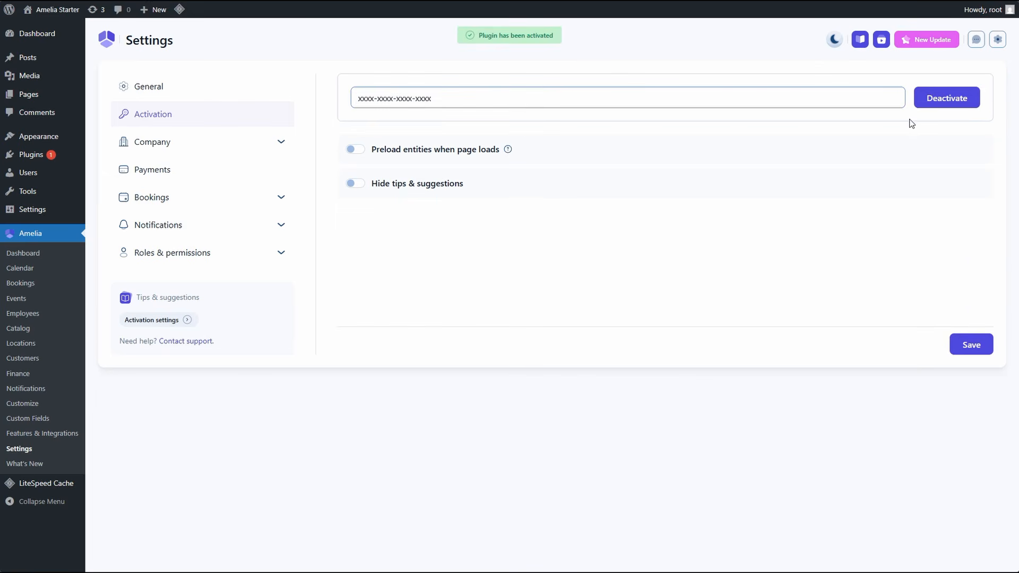
Deactivate the plugin license and activate it through Envato instead, approving the account access for TMS Plugins.
click(944, 104)
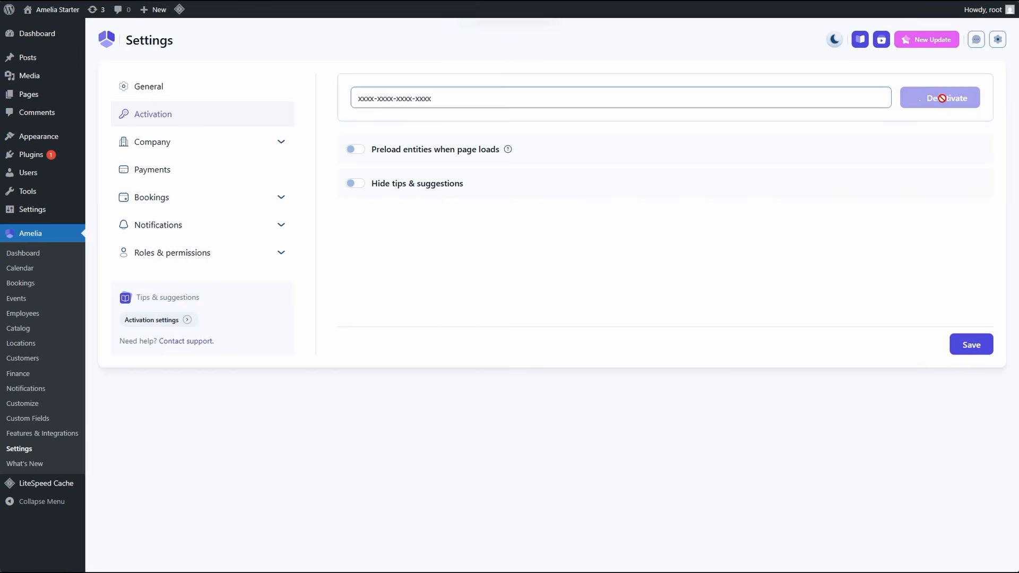
click(676, 154)
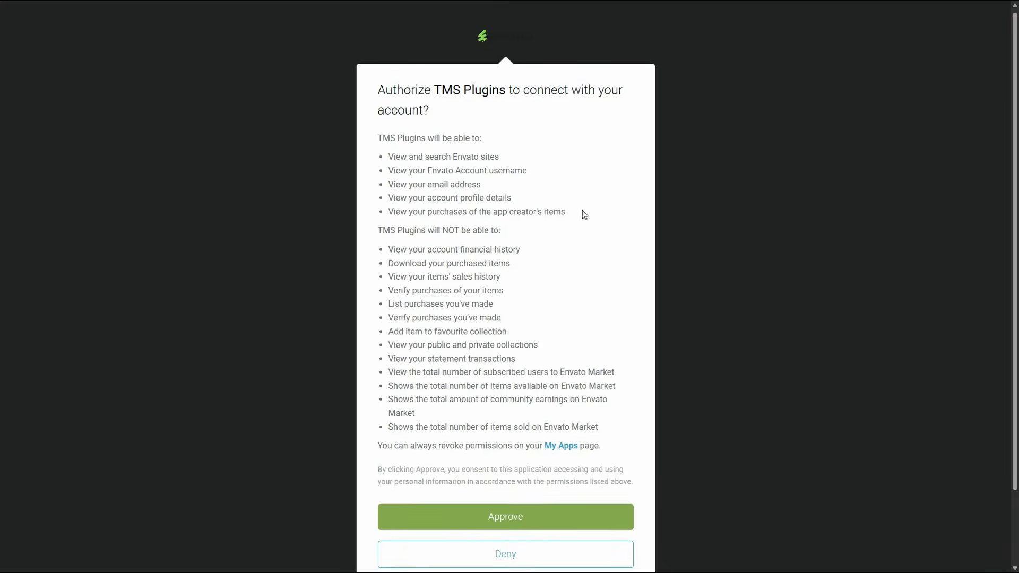
scroll(531, 255, down, 2)
click(480, 441)
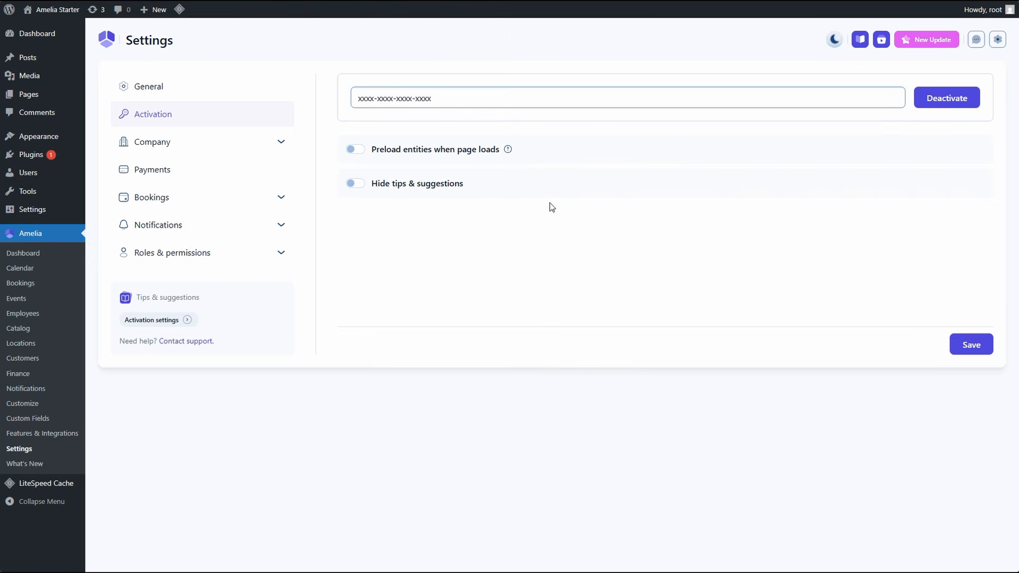
Open the existing employee's record for editing and review the work hours, days off and details.
click(33, 315)
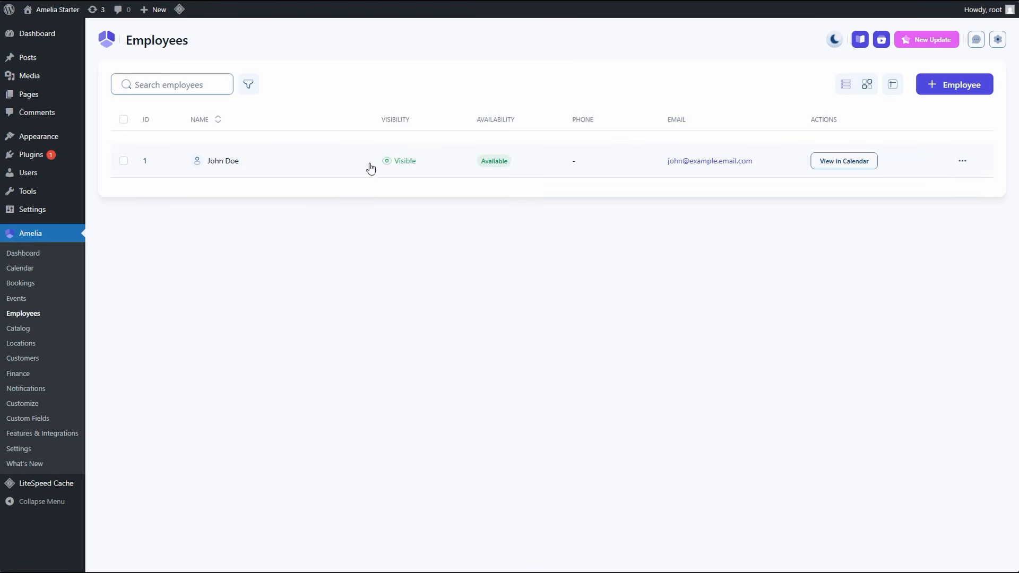
click(962, 161)
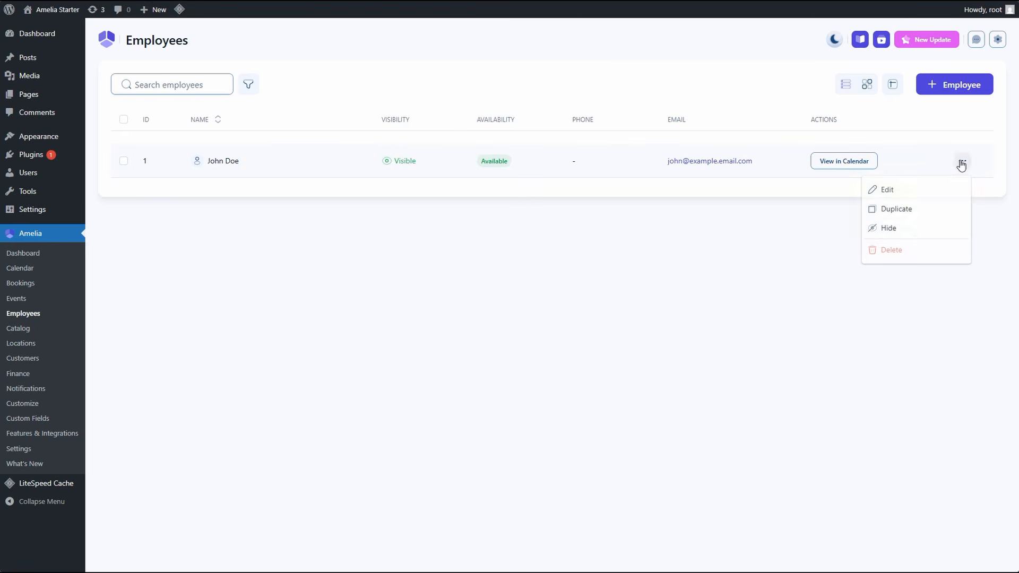
click(895, 191)
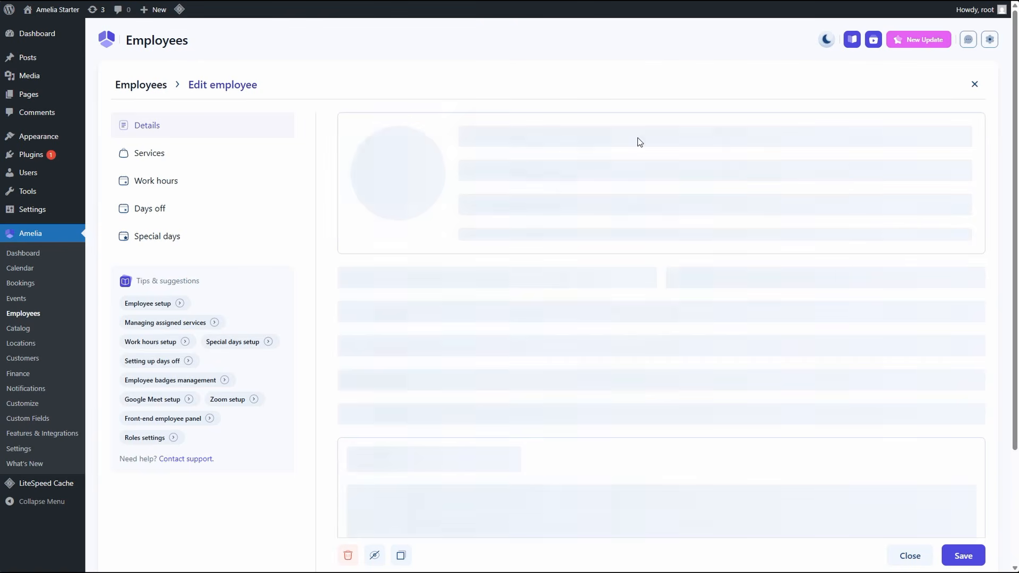
click(226, 190)
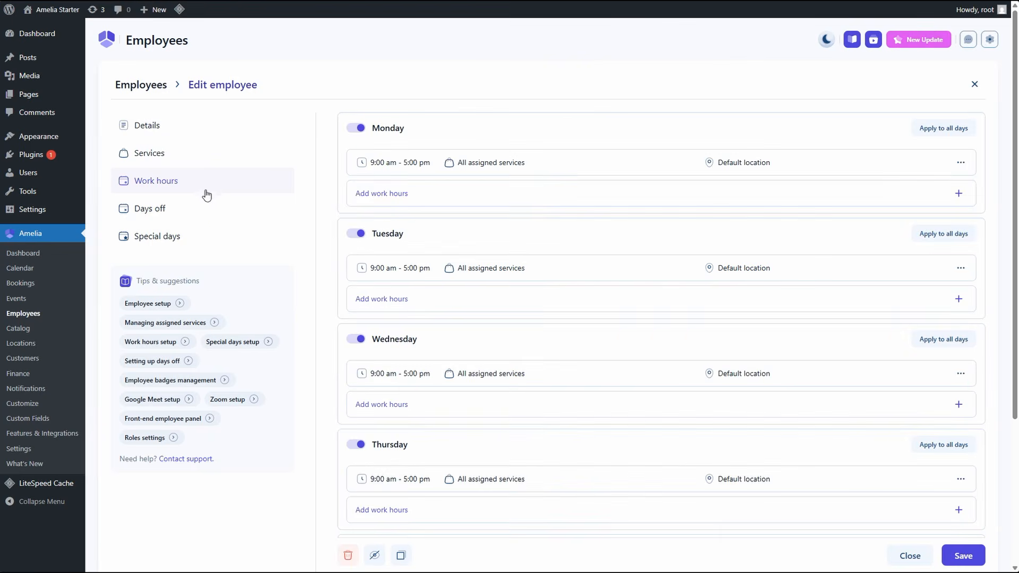
click(185, 209)
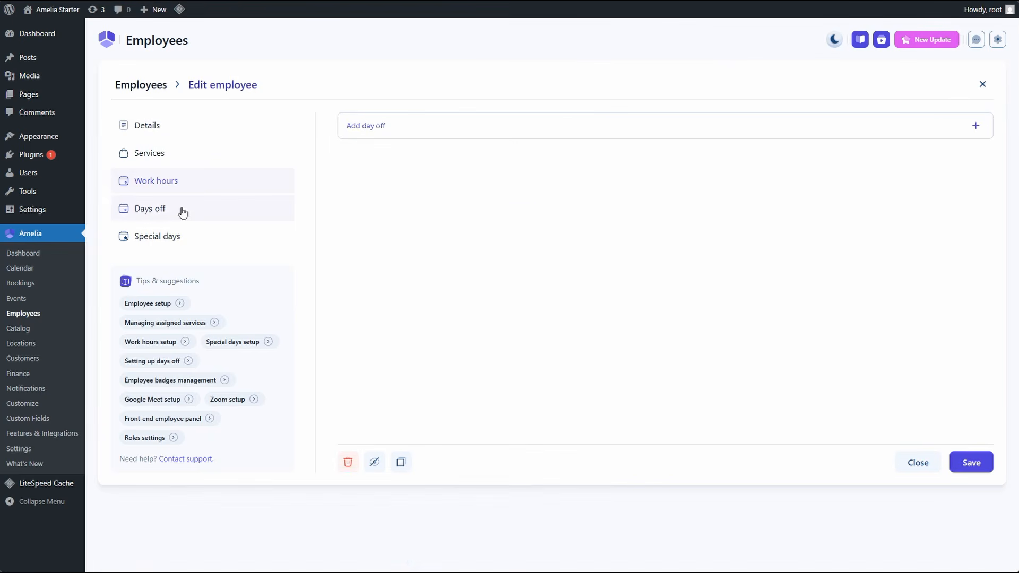
click(174, 132)
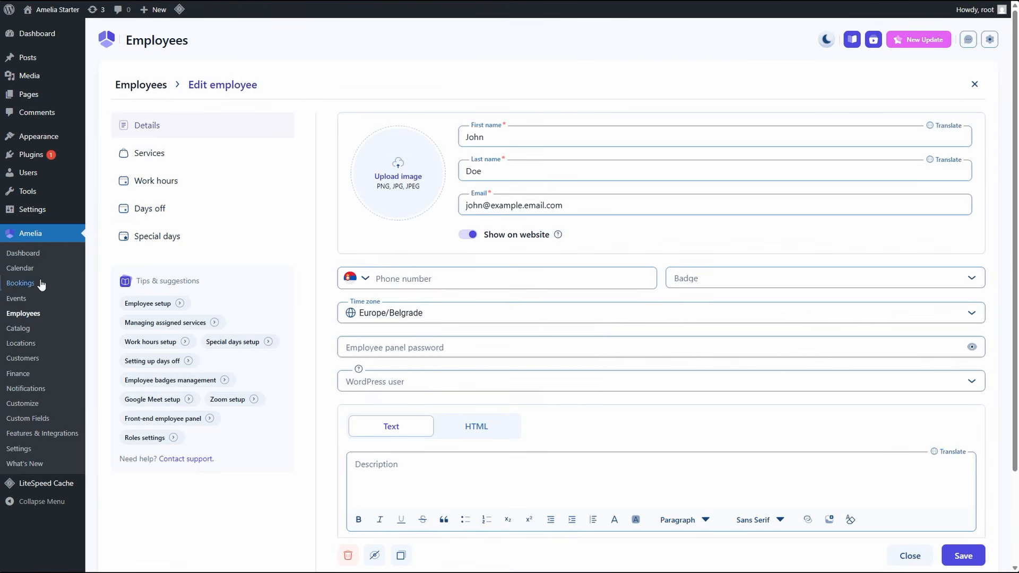
Open the Haircut service from the catalog for editing and review its details, pricing and duration, and settings.
click(19, 329)
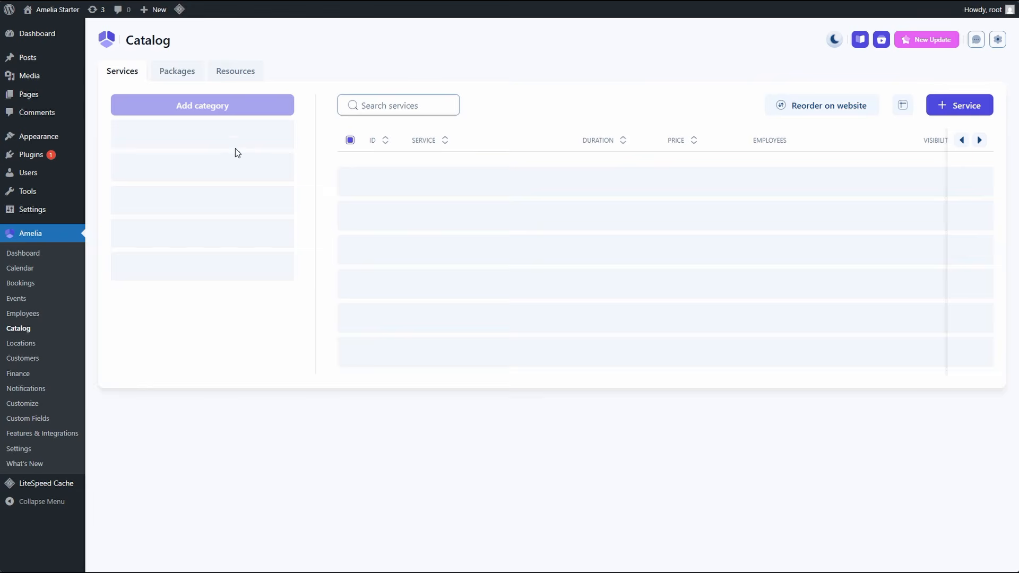
click(962, 182)
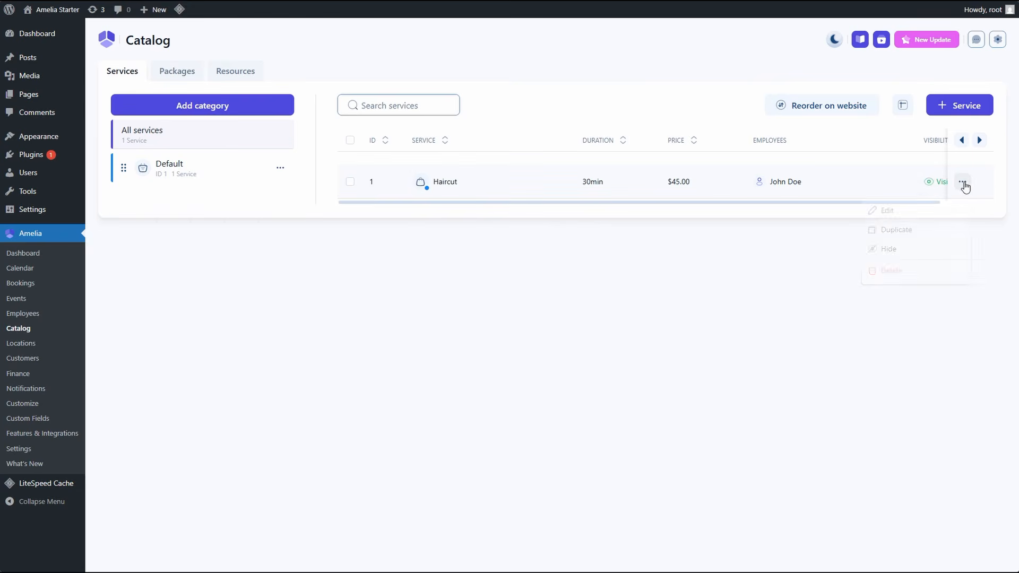
click(887, 211)
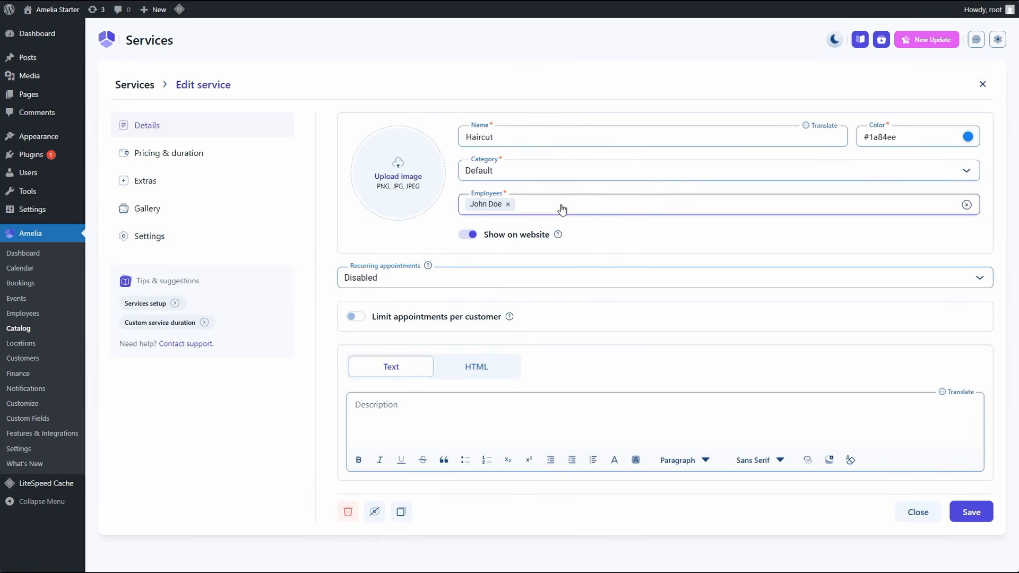
click(175, 158)
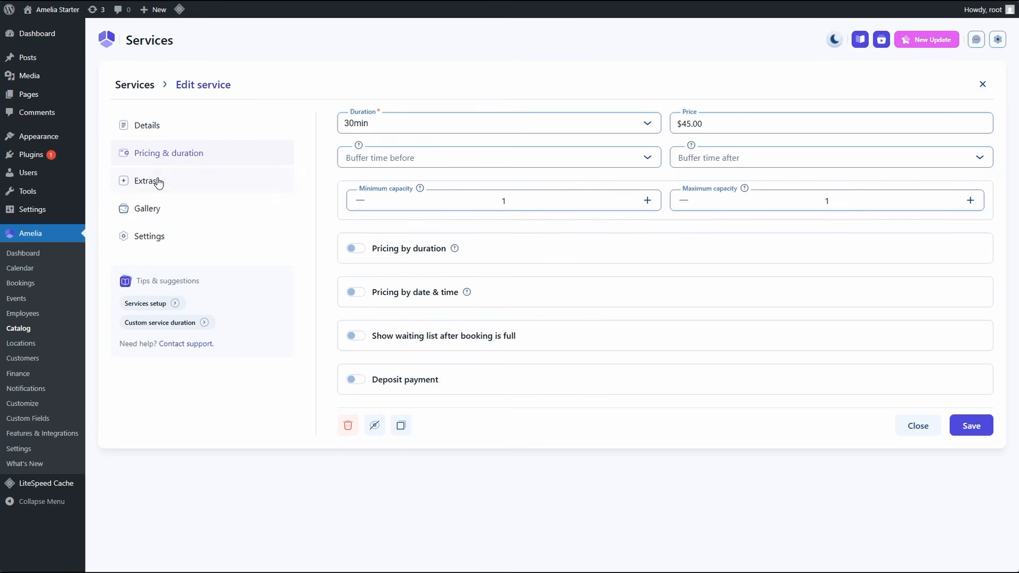
click(153, 236)
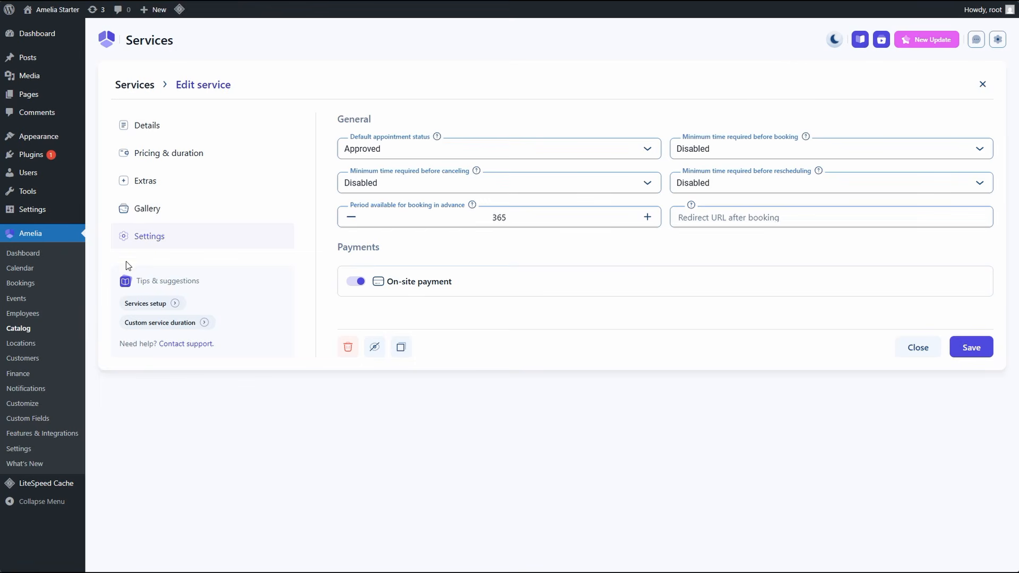
Open the Step-by-step booking form for customization and set its accent color to 7165DF.
click(23, 404)
click(253, 267)
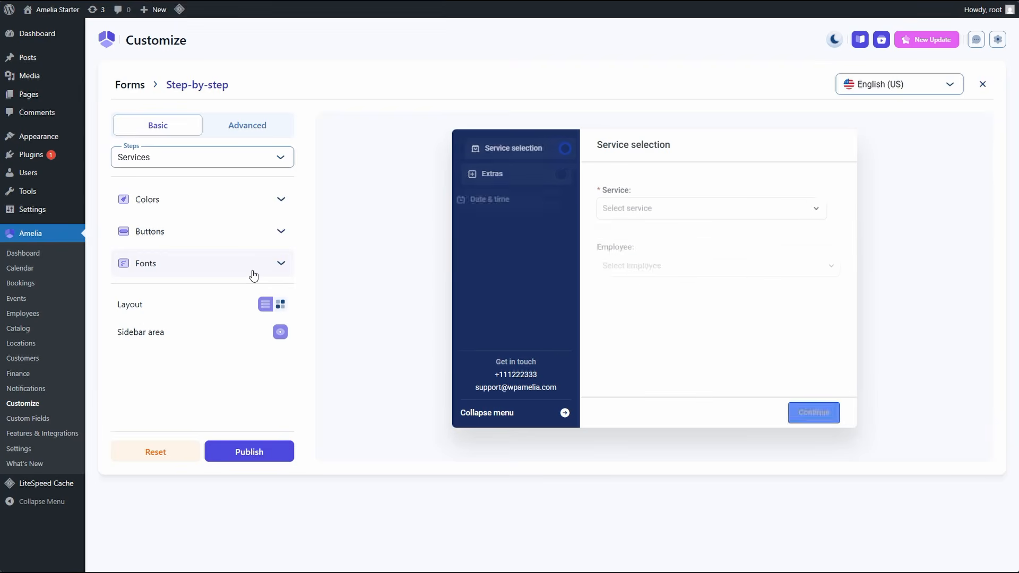
click(261, 200)
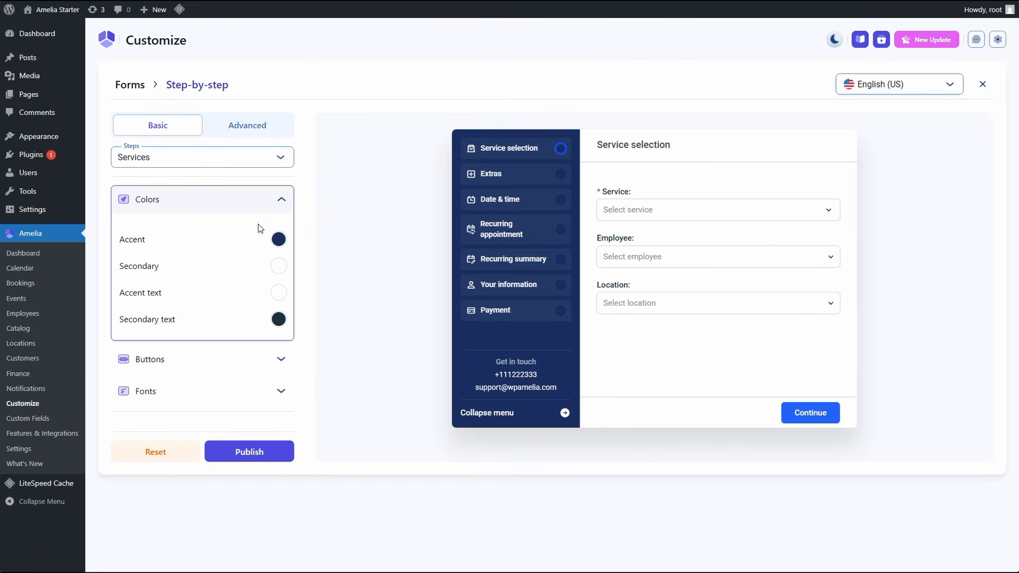
click(278, 239)
triple_click(246, 399)
key(ctrl+v)
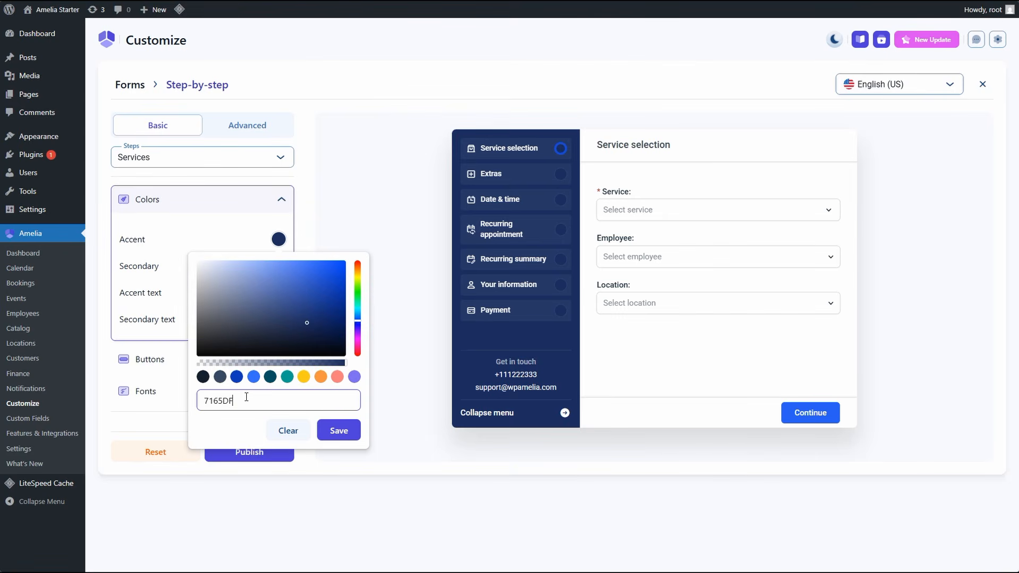
click(343, 433)
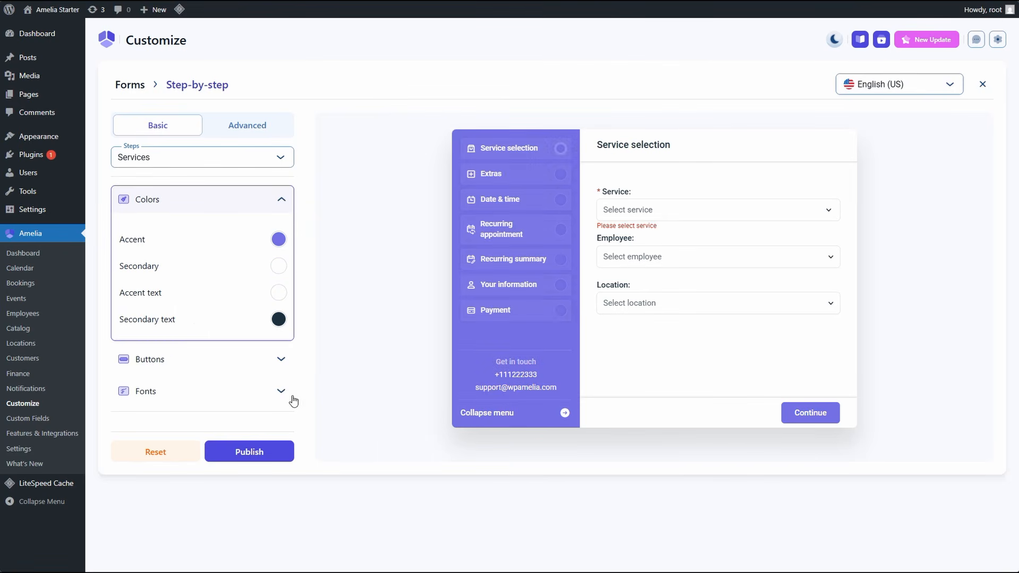
Publish the customized Step-by-step booking form.
click(263, 452)
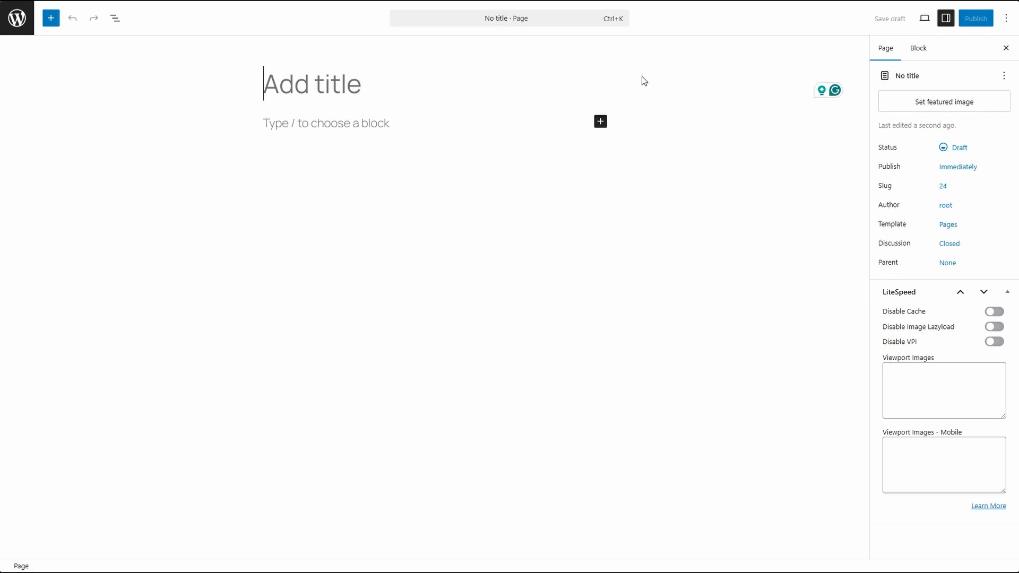
Title the new page "Booking page" and insert the Amelia - Step-By-Step Booking block.
text(Booking page)
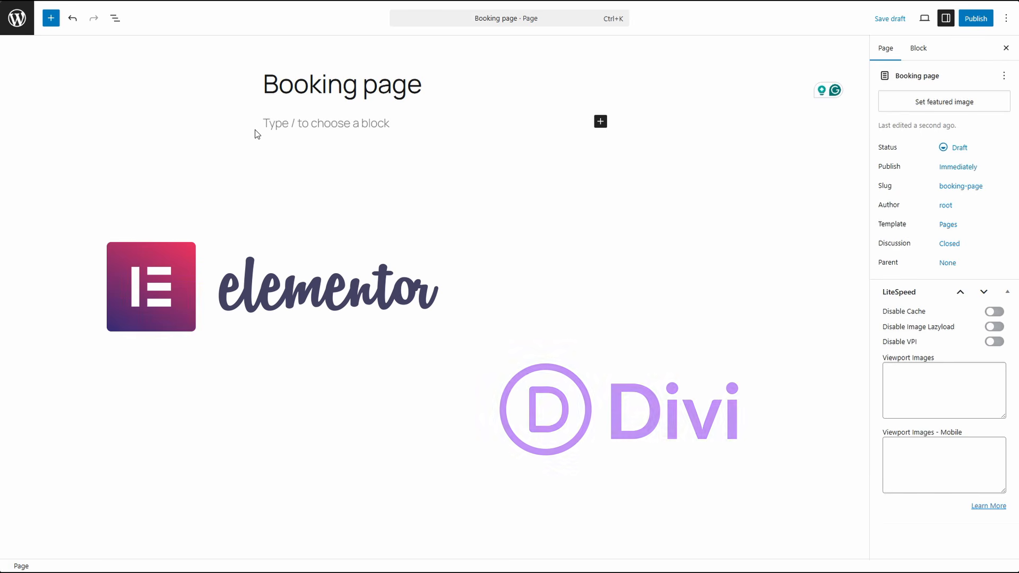
click(51, 18)
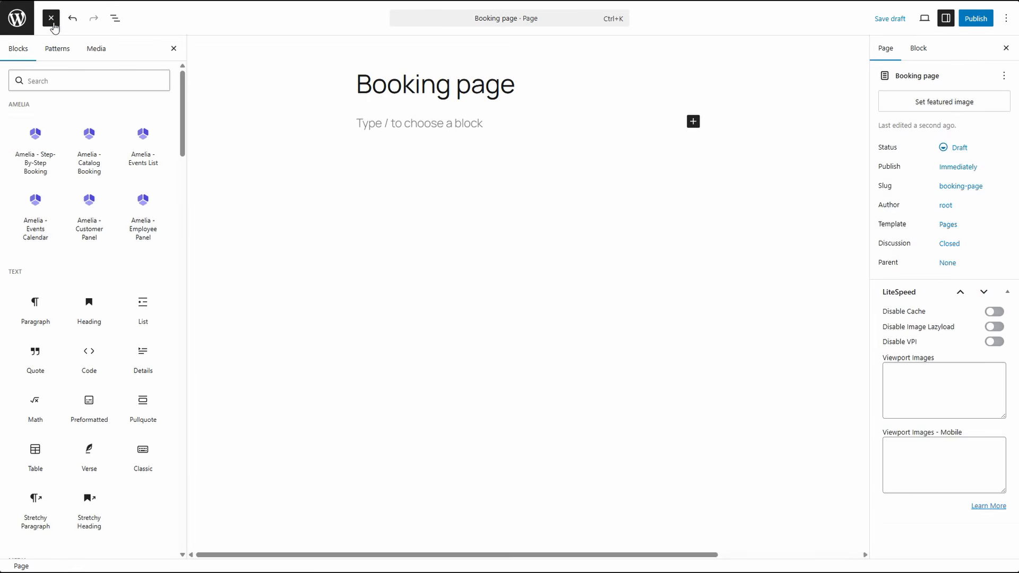
click(30, 135)
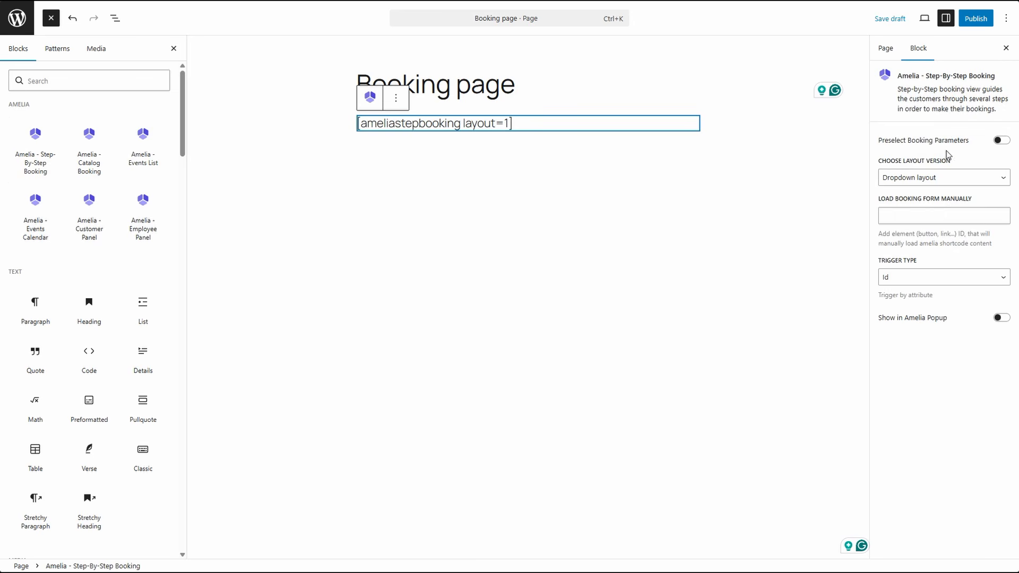
Enable Preselect Booking Parameters for the booking block and publish the page.
click(1000, 141)
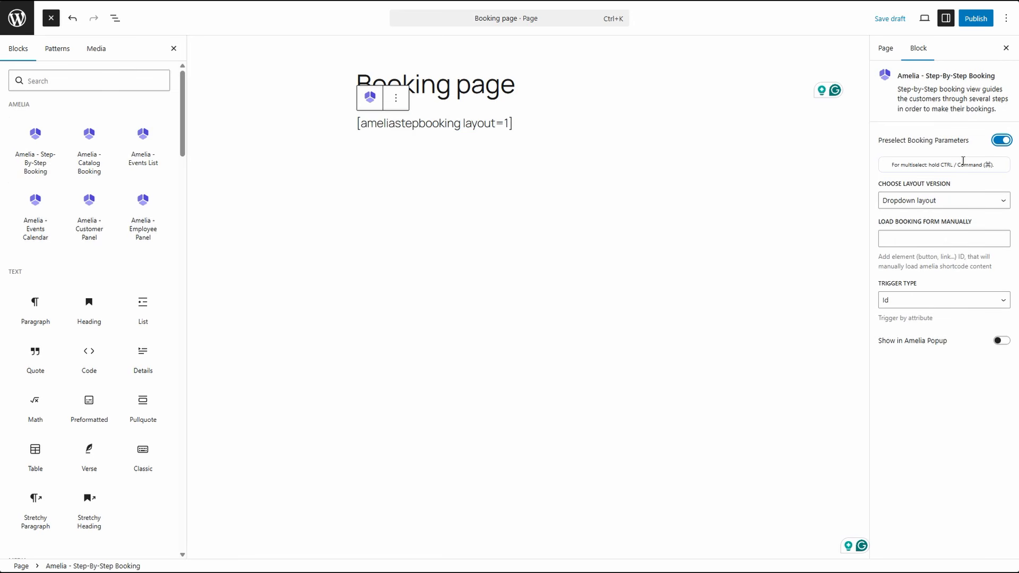
click(975, 19)
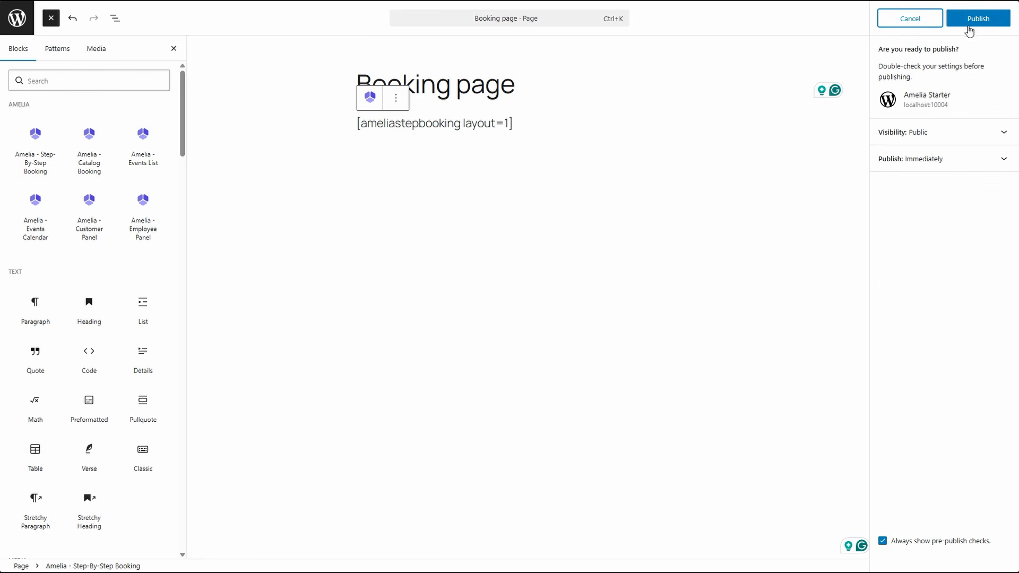
click(970, 24)
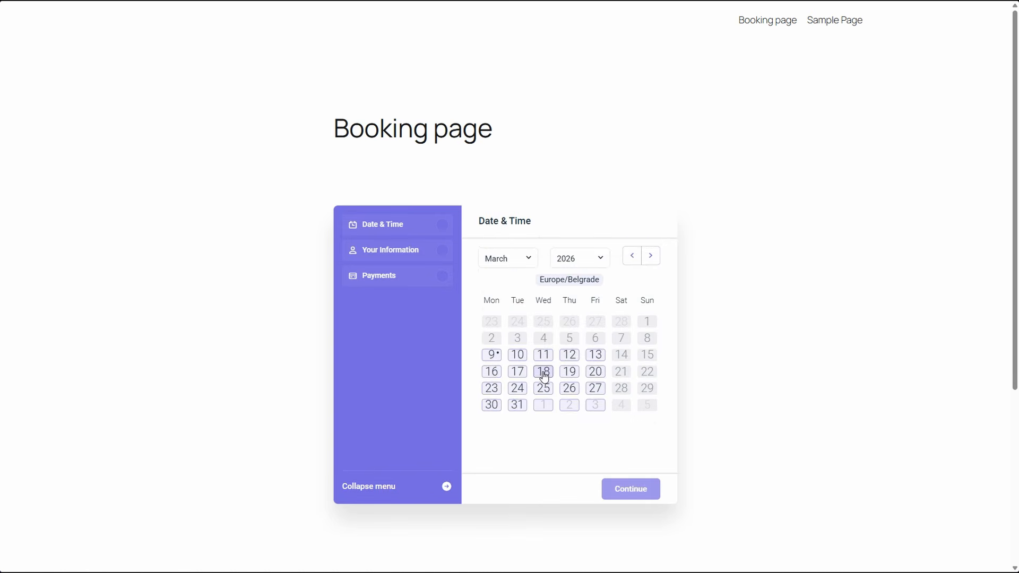
Book the March 18, 2026, 9:00 AM appointment on the booking form, entering the customer's first and last name and confirming on-site payment.
click(544, 375)
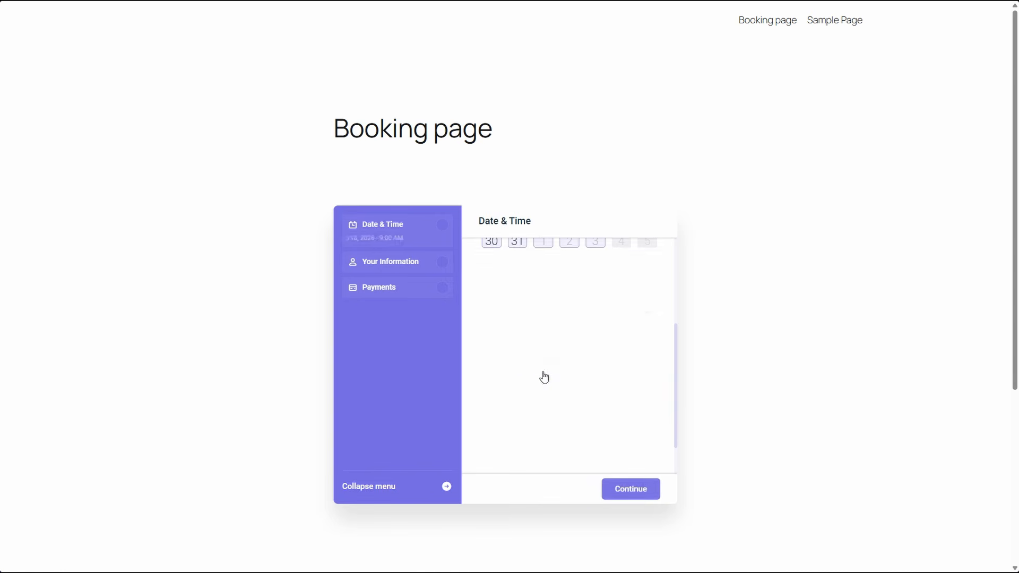
click(632, 490)
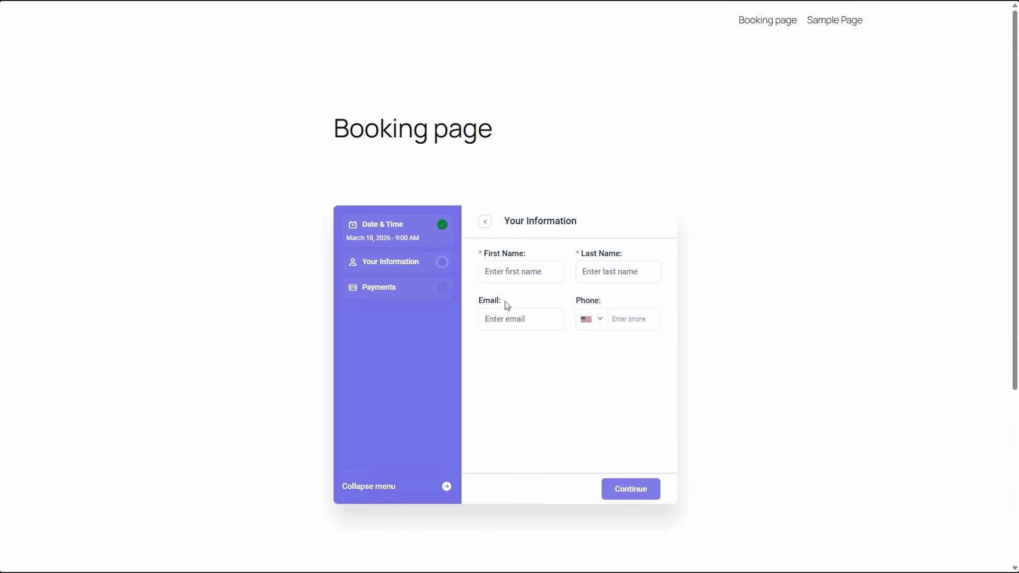
click(501, 271)
text(Jane)
key(Tab)
text(D)
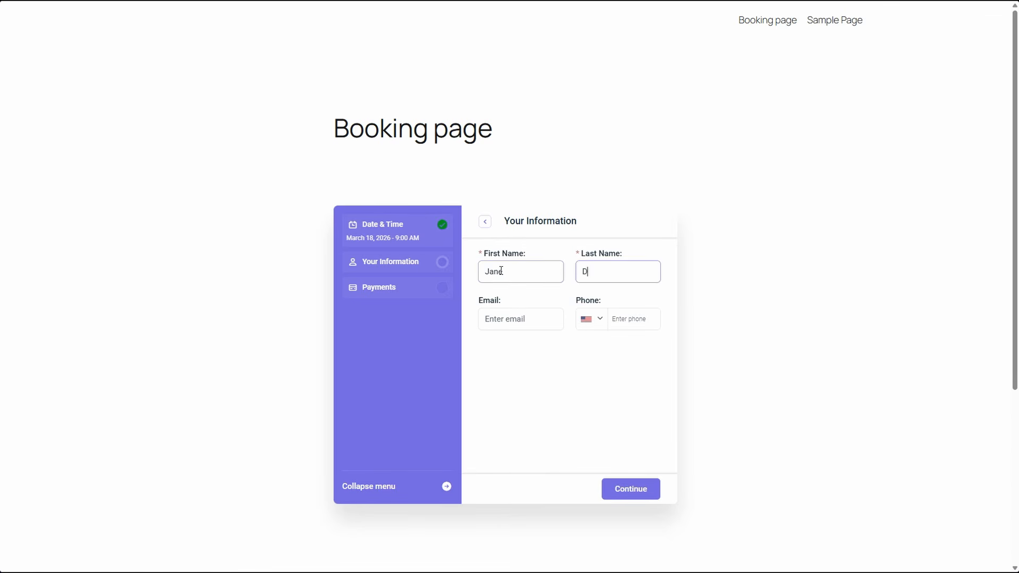
click(631, 489)
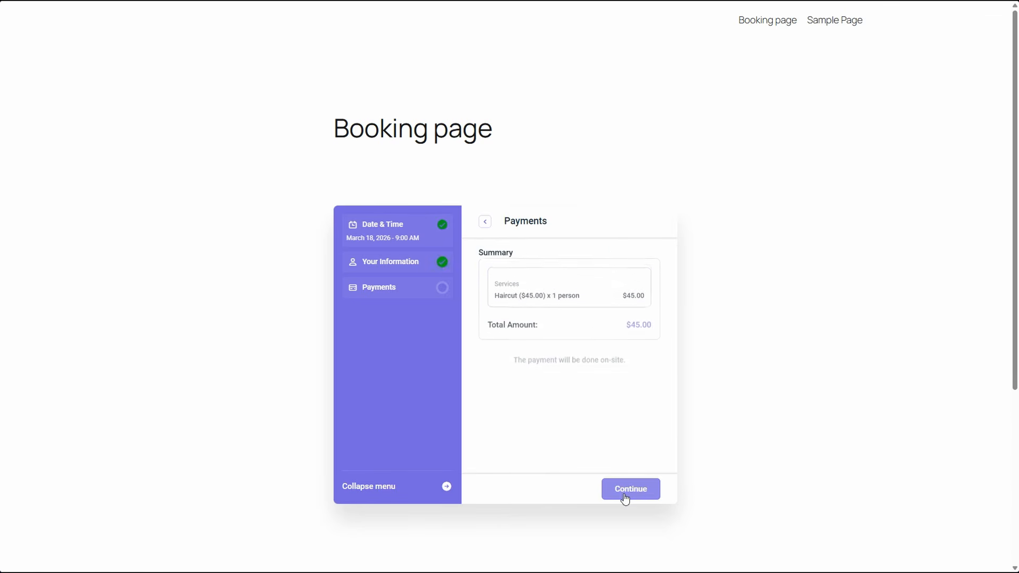
click(632, 489)
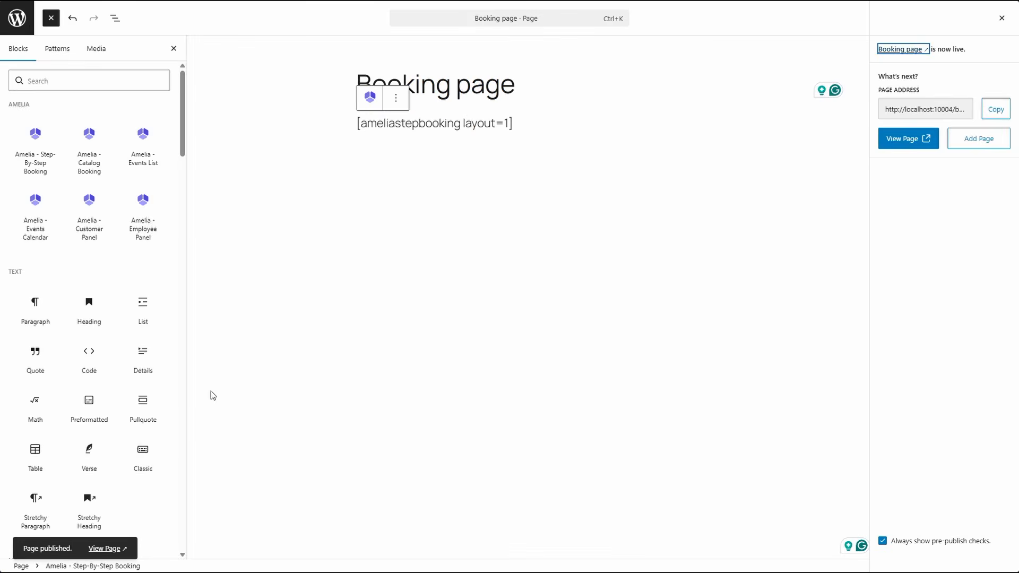
Open the published Booking page in a private browser window and show it full screen.
right_click(115, 548)
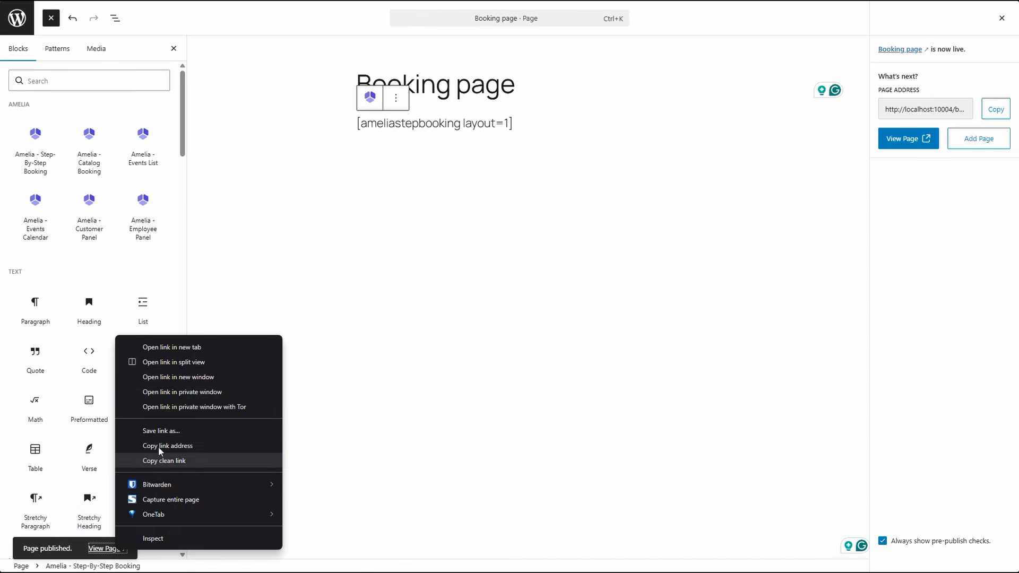
click(169, 395)
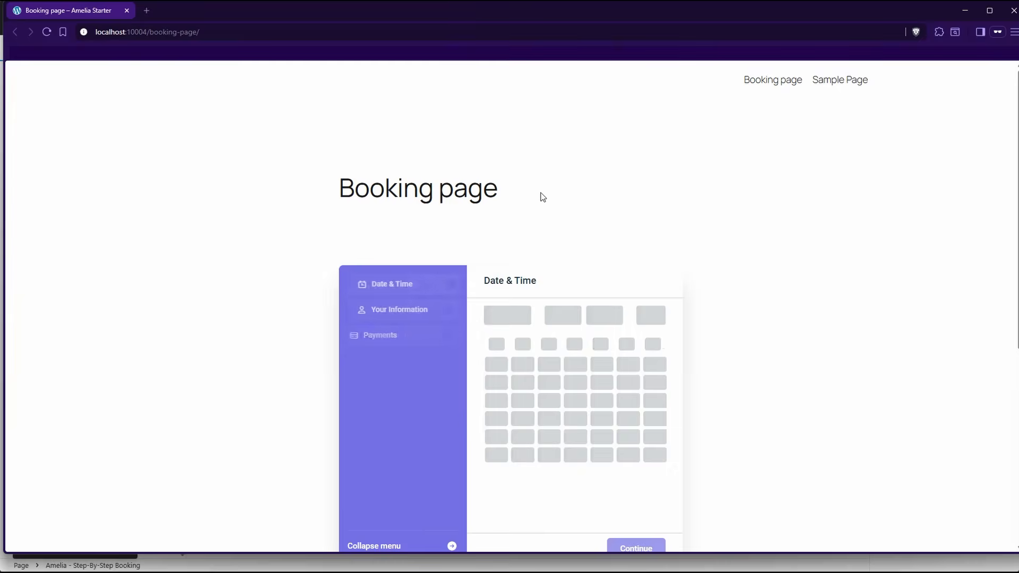
key(F11)
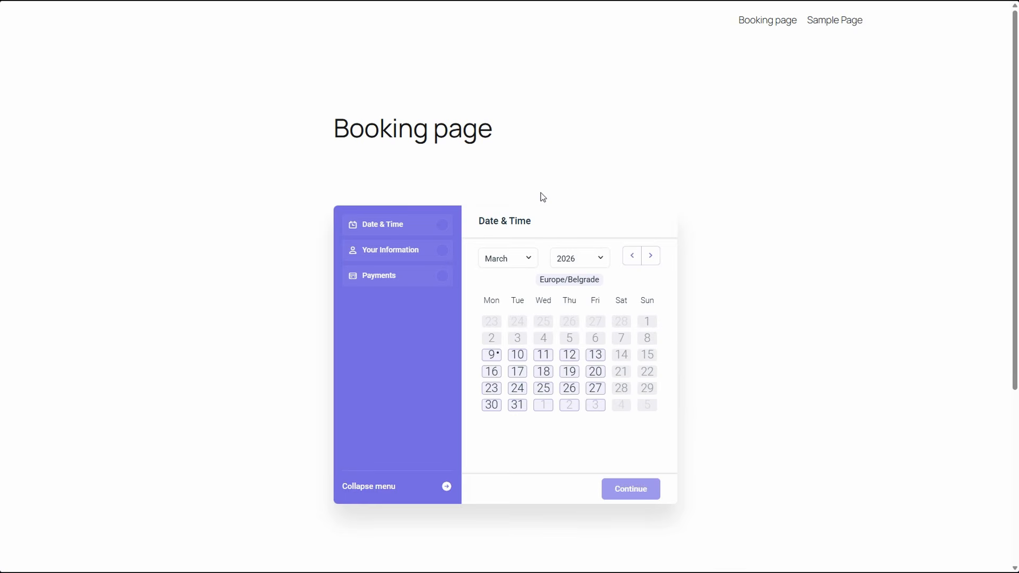
Select March 18, 2026 at 9:00 AM on the booking form and fill in the customer's first and last name.
click(544, 377)
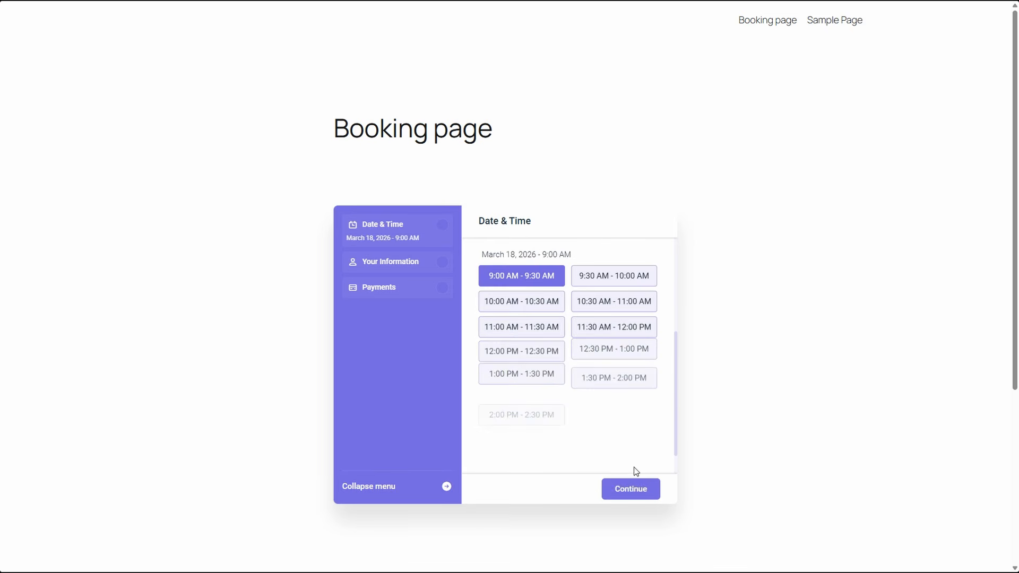
click(632, 490)
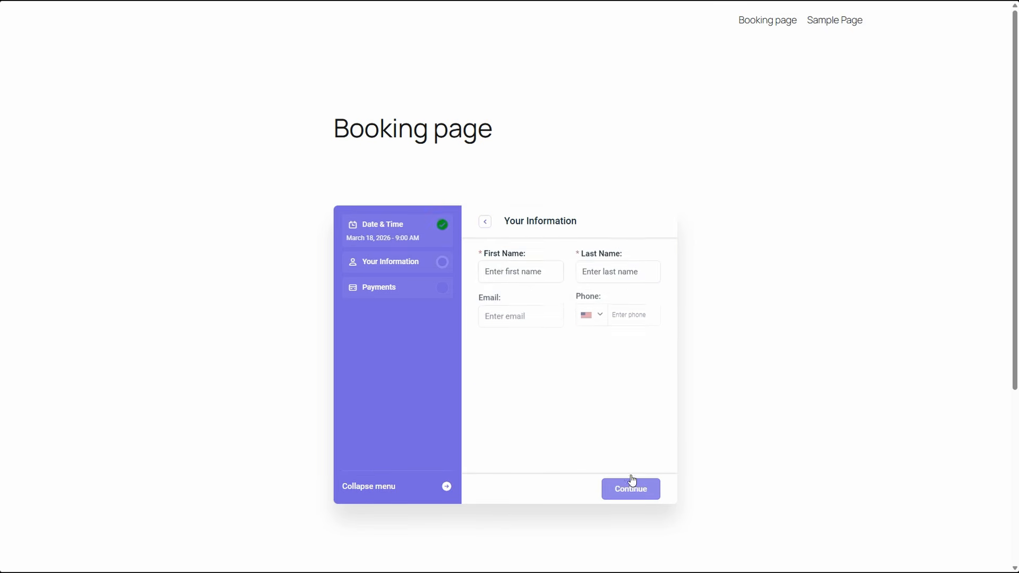
click(501, 271)
text(Jane)
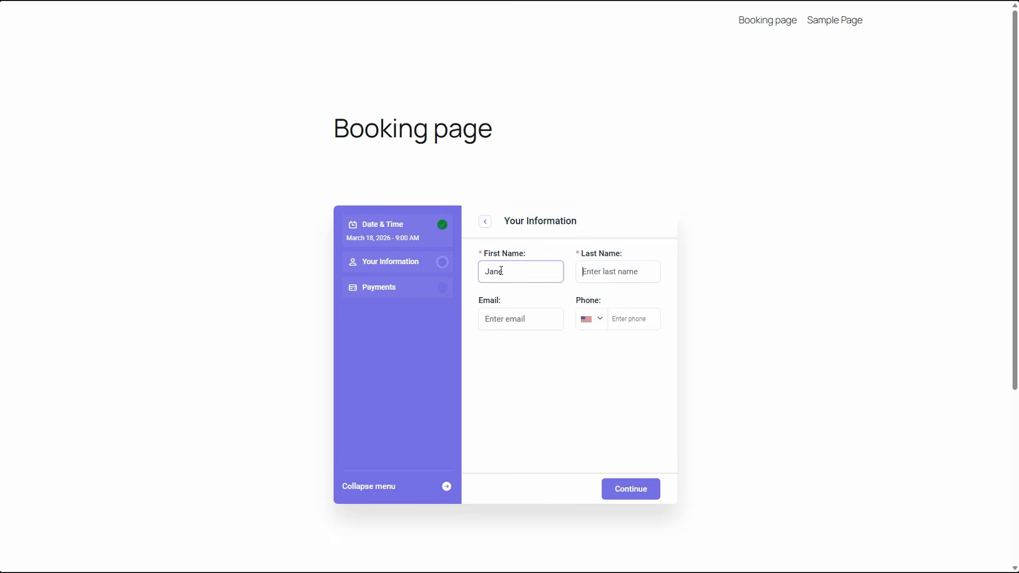
text(Doe)
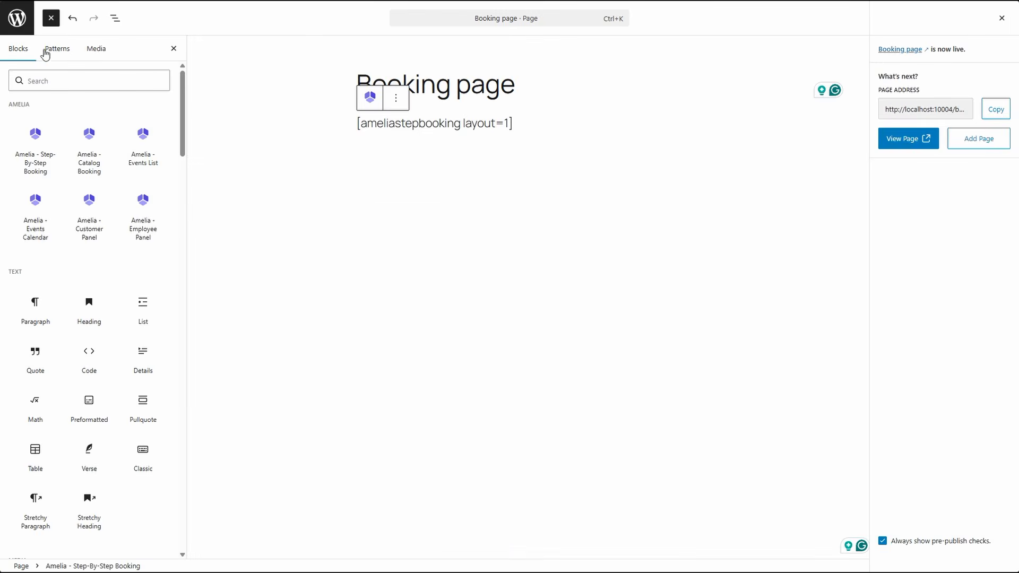
Leave the page editor, open Amelia's bookings, and clear the date range filter to review the appointments.
click(16, 18)
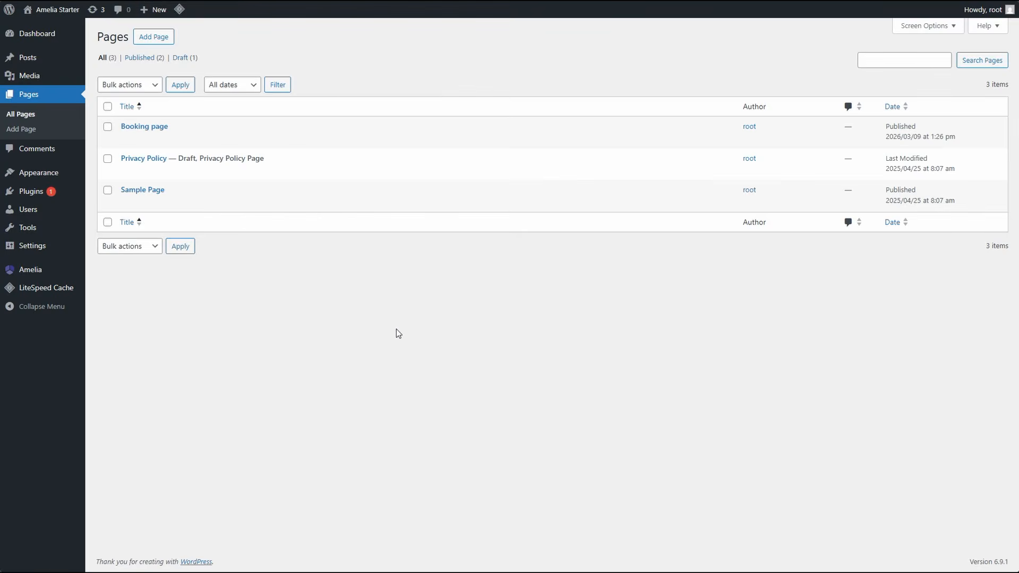
mouse_move(38, 273)
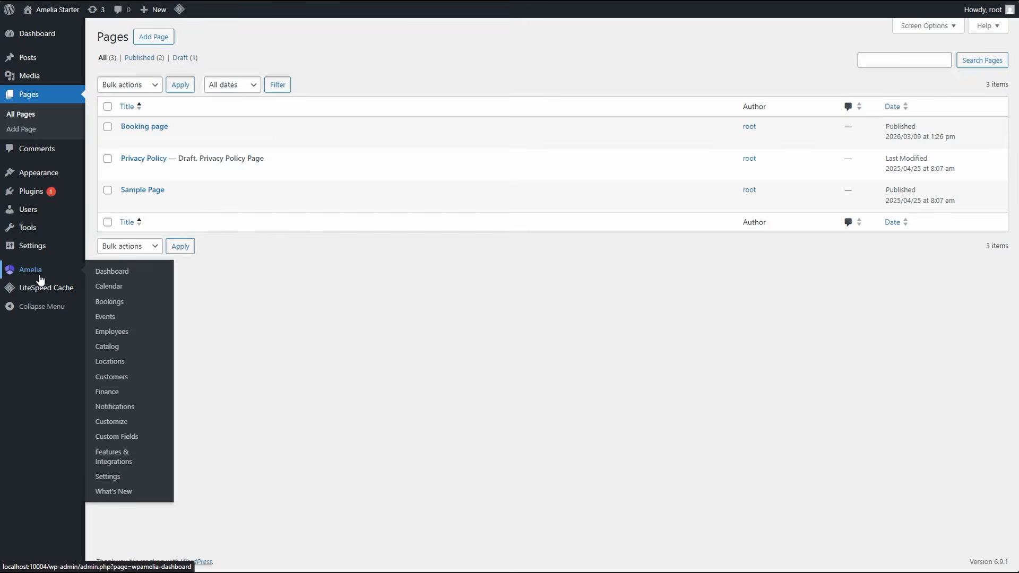
click(110, 302)
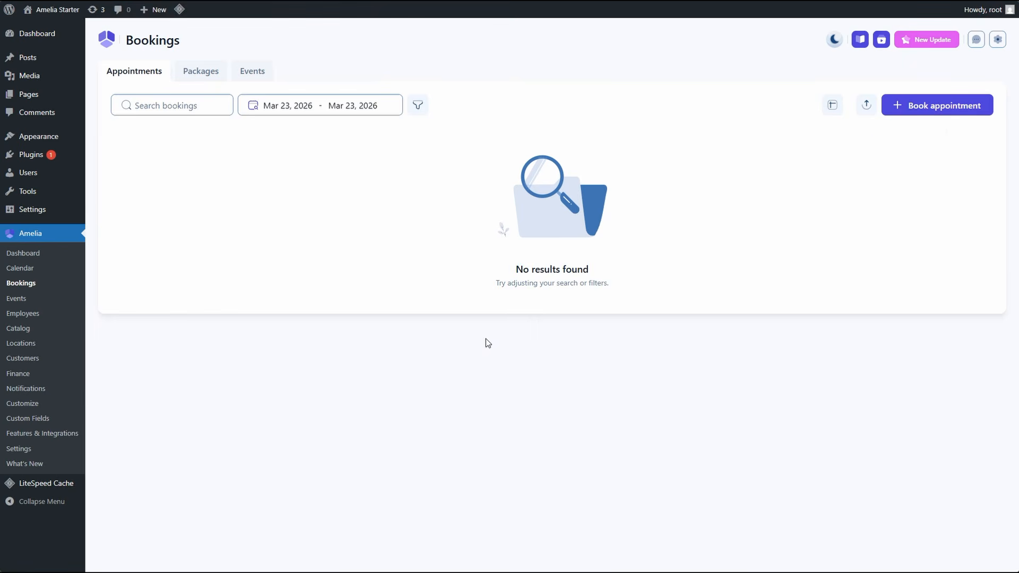
click(392, 106)
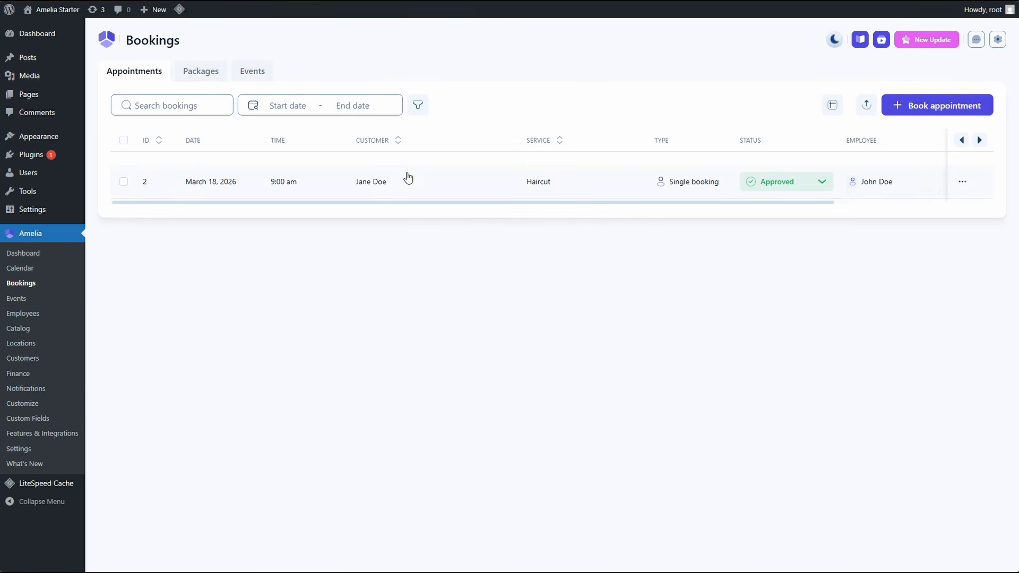